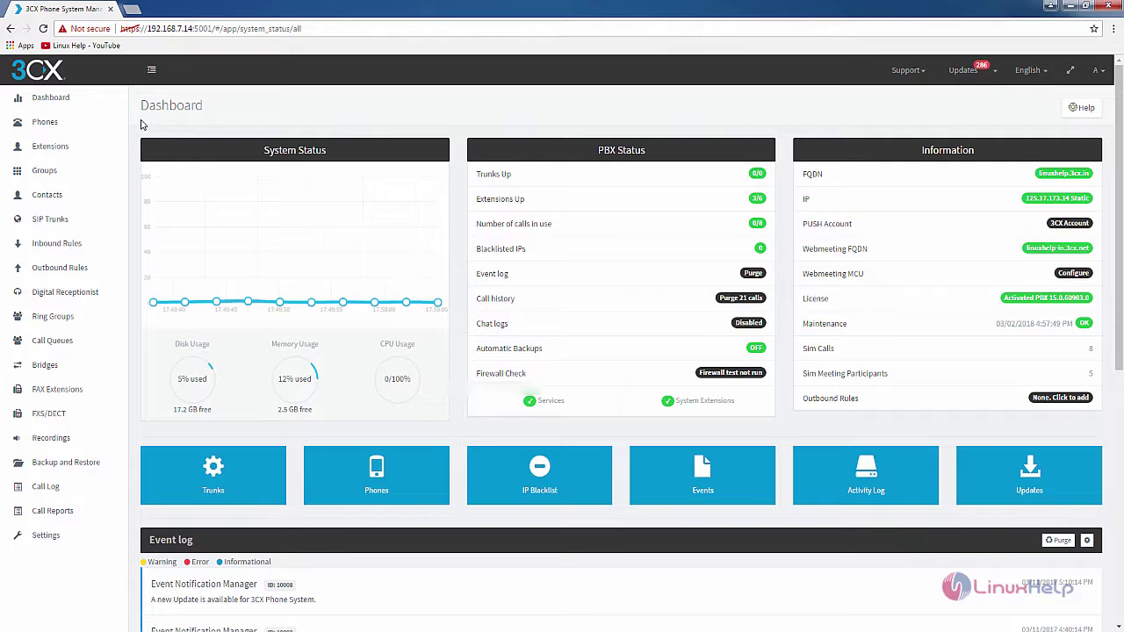
Show the Extensions list with the six existing extensions, 125 to 214.
left_click(70, 150)
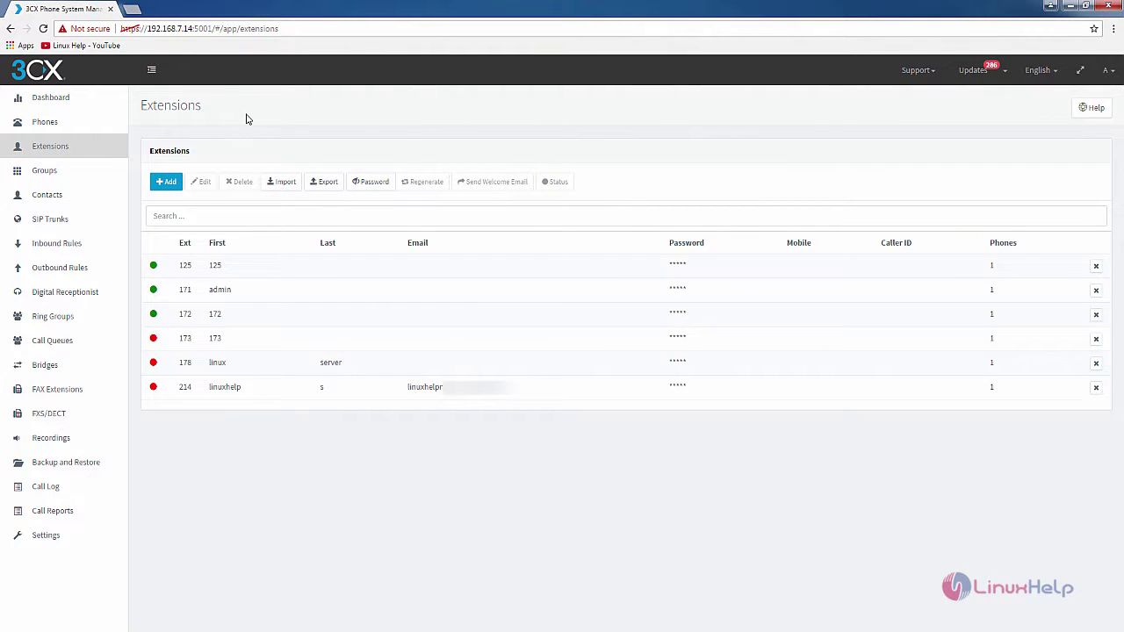
Add a new extension and replace the default number 000 with 161.
left_click(167, 183)
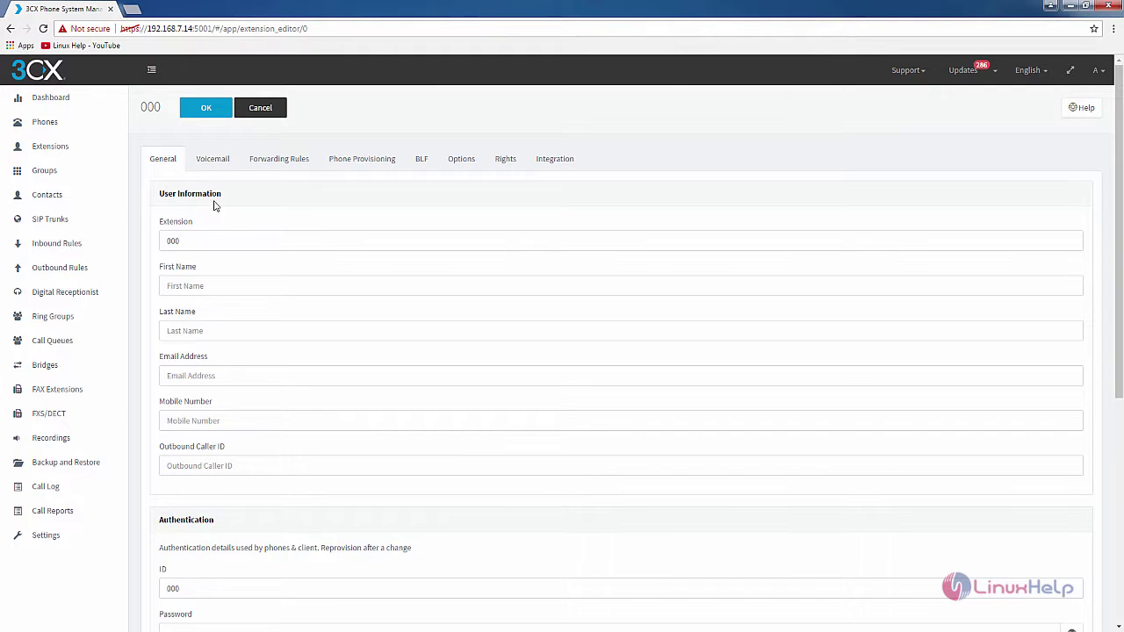
left_click(197, 241)
left_click_drag(197, 241, 156, 239)
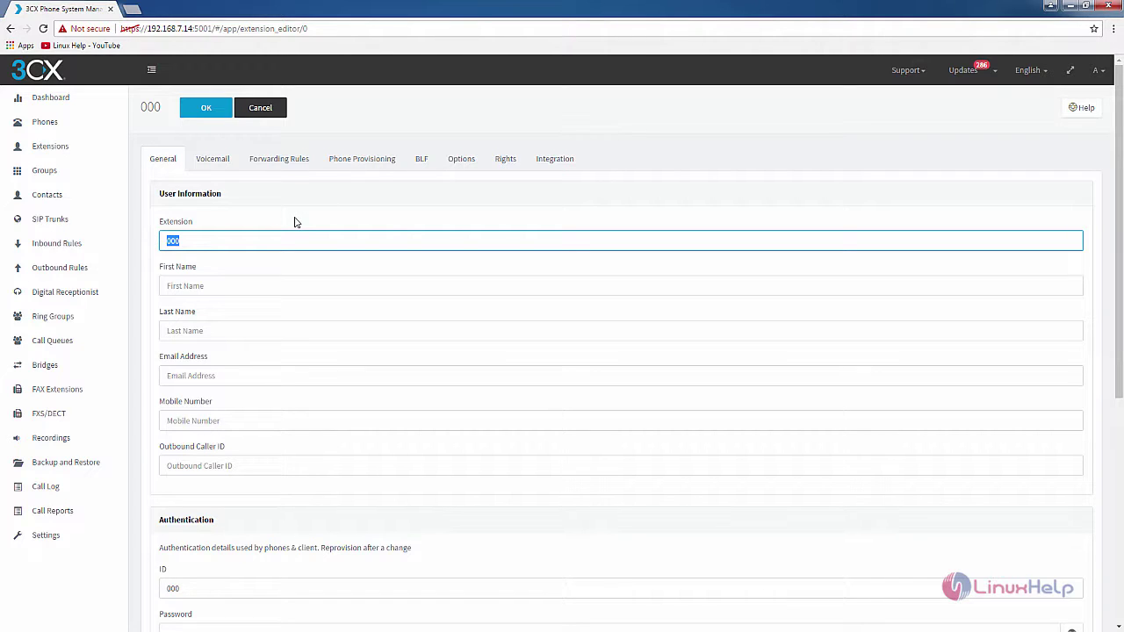
type("161")
left_click(201, 289)
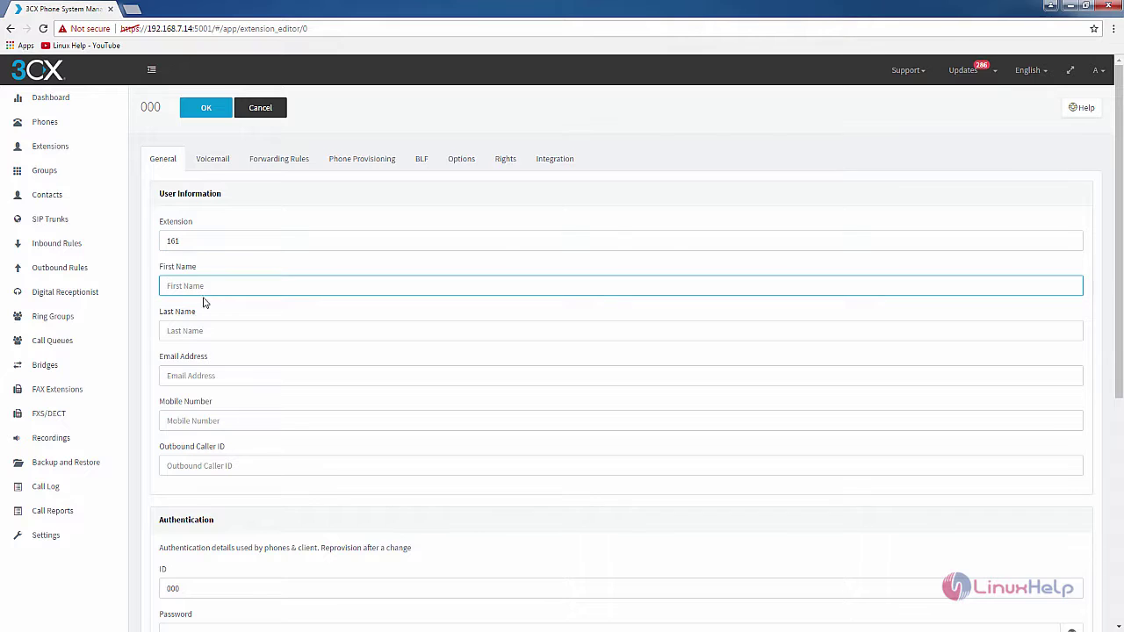
left_click(197, 330)
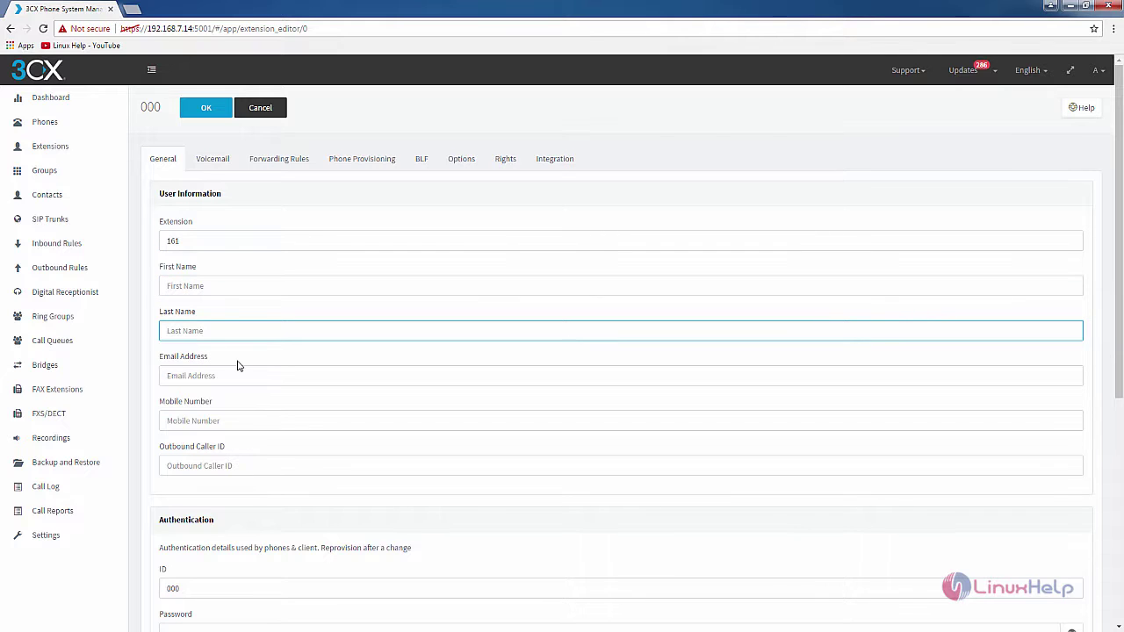
left_click(209, 378)
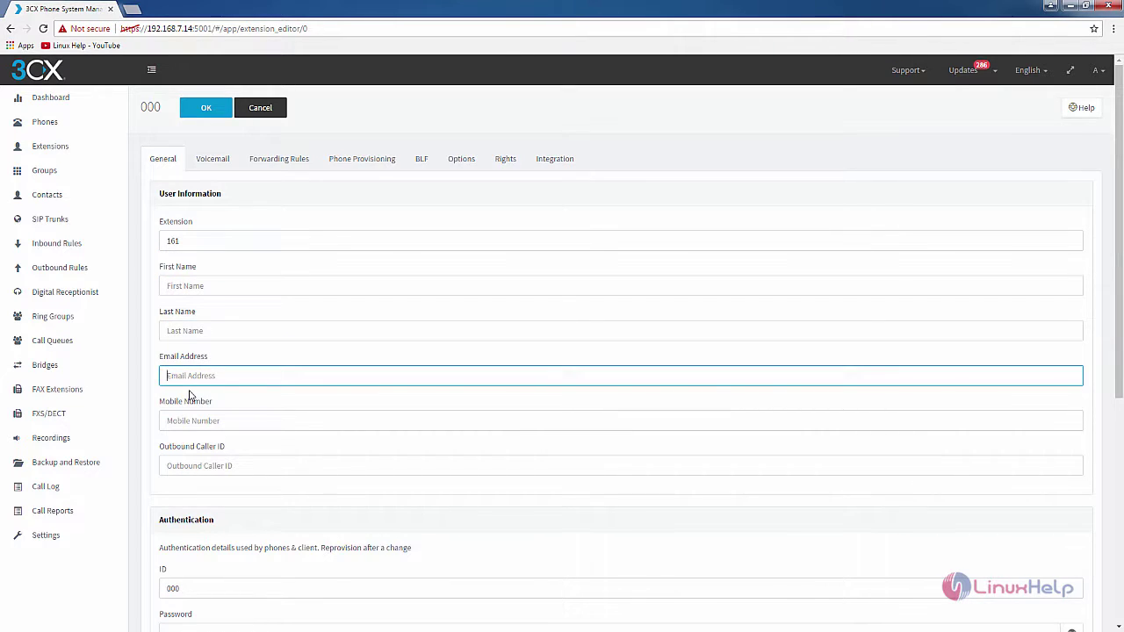
Replace the default authentication ID 000 with 161.
scroll(225, 441, "down", 1)
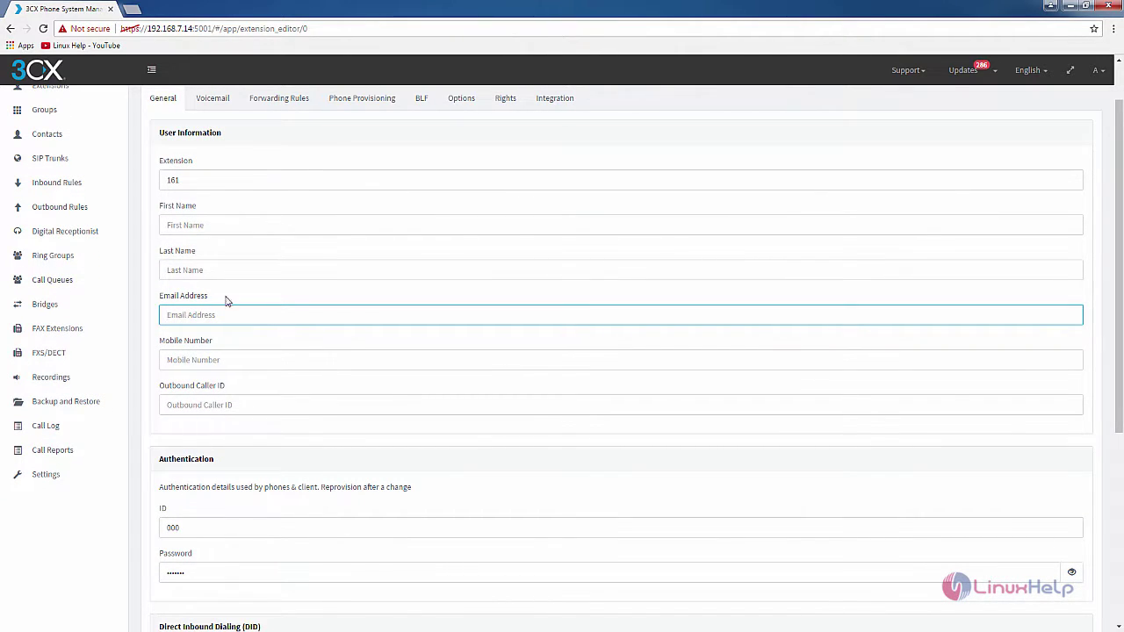
scroll(218, 397, "down", 3)
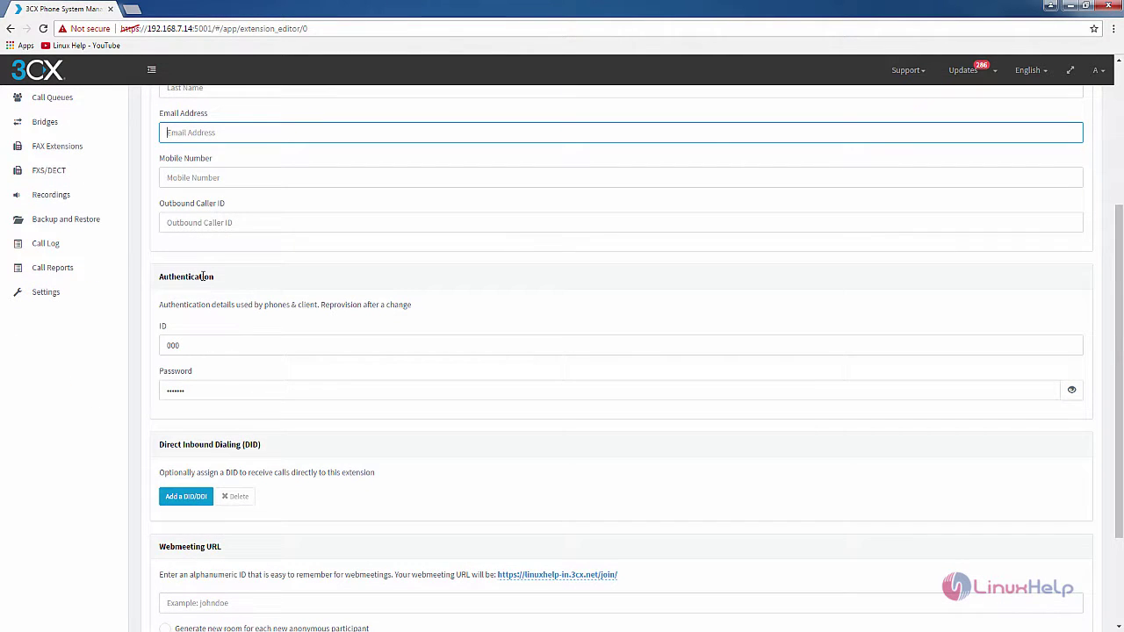
left_click_drag(219, 352, 152, 349)
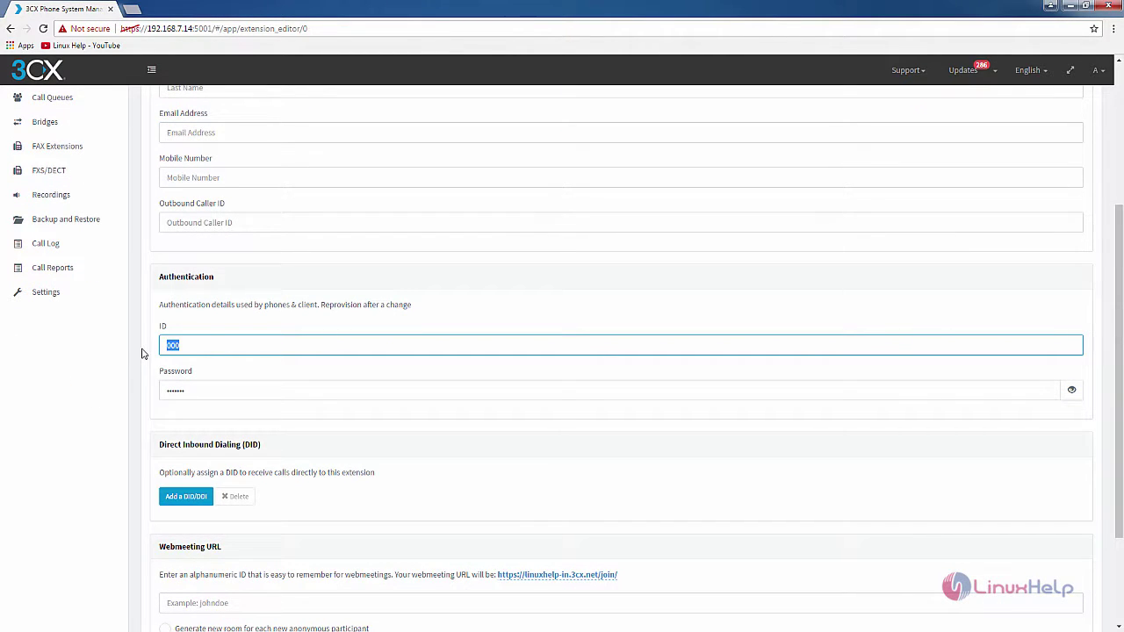
scroll(143, 353, "up", 3)
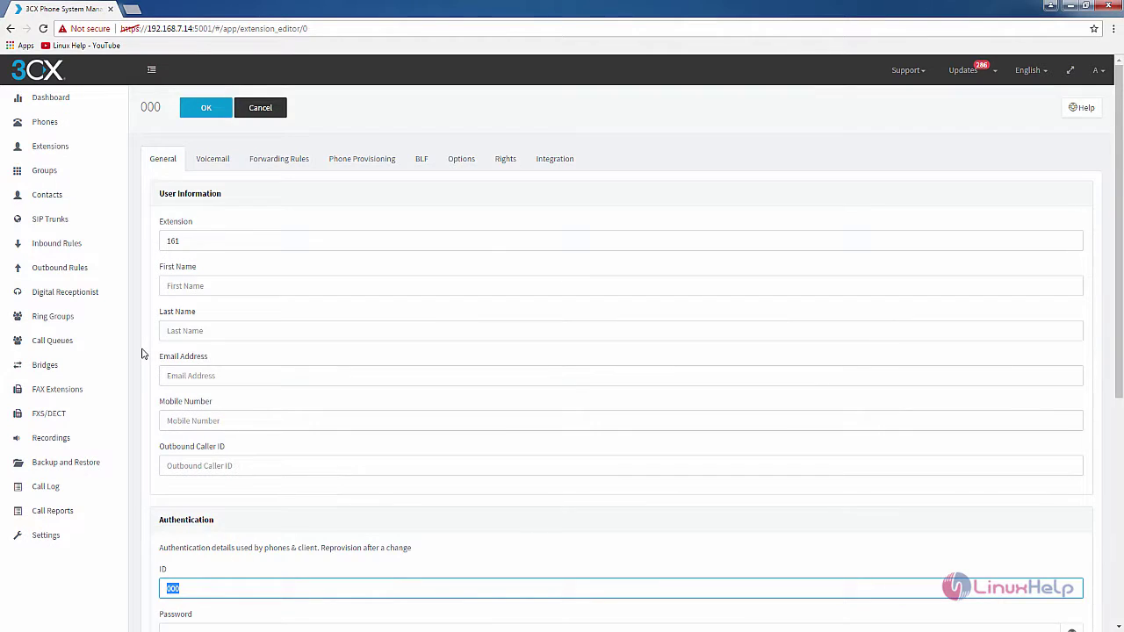
scroll(143, 353, "down", 3)
type("161")
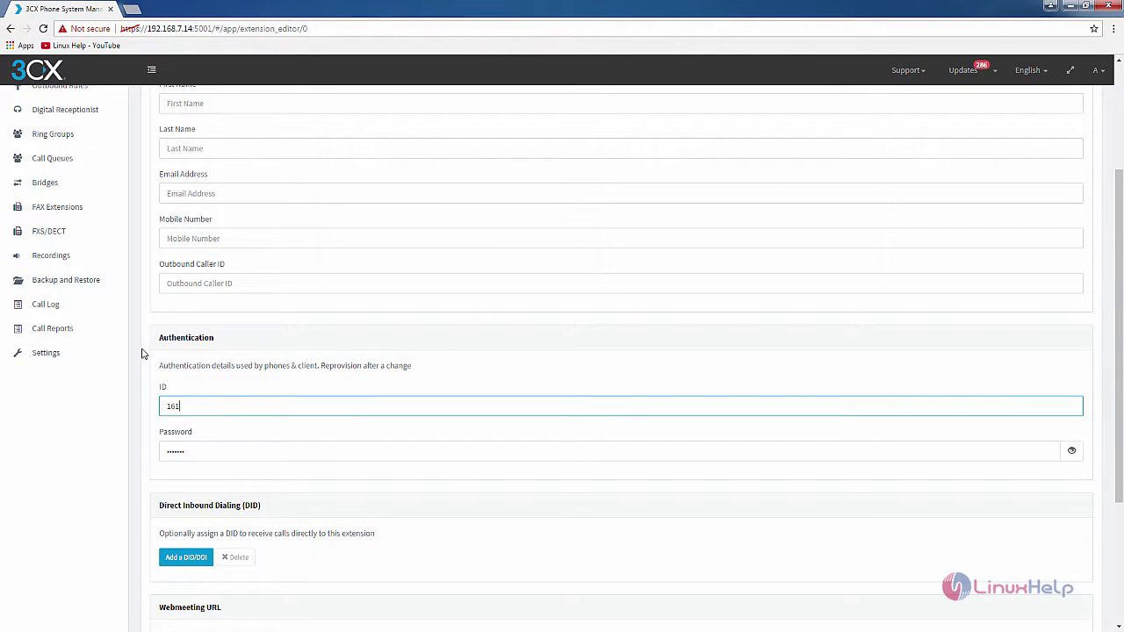
left_click_drag(185, 451, 147, 449)
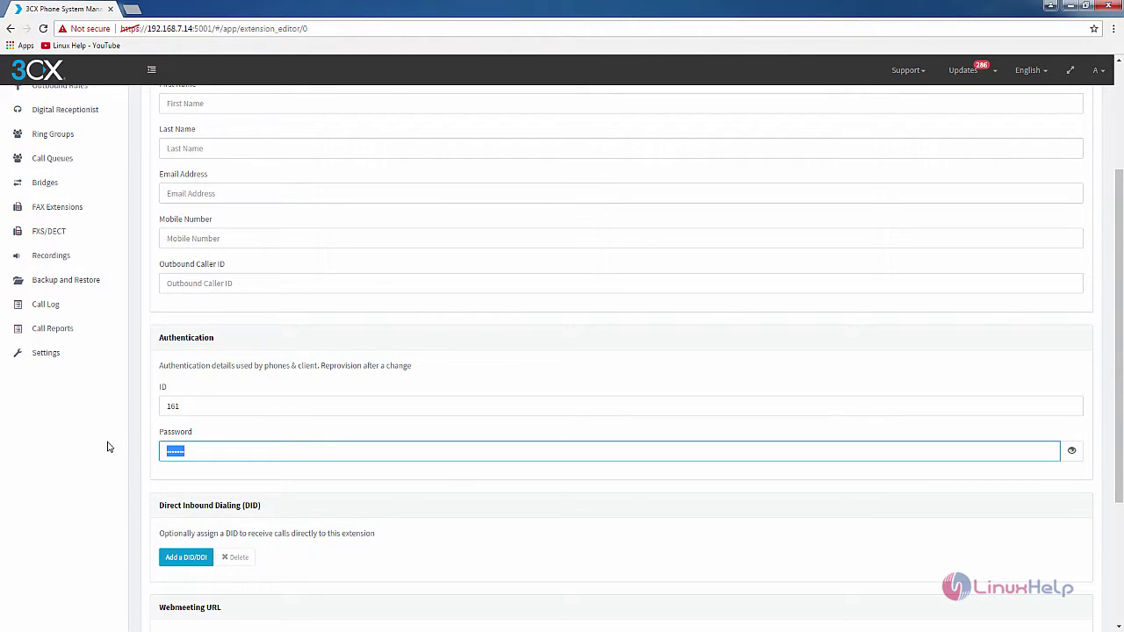
left_click(108, 448)
scroll(108, 447, "down", 3)
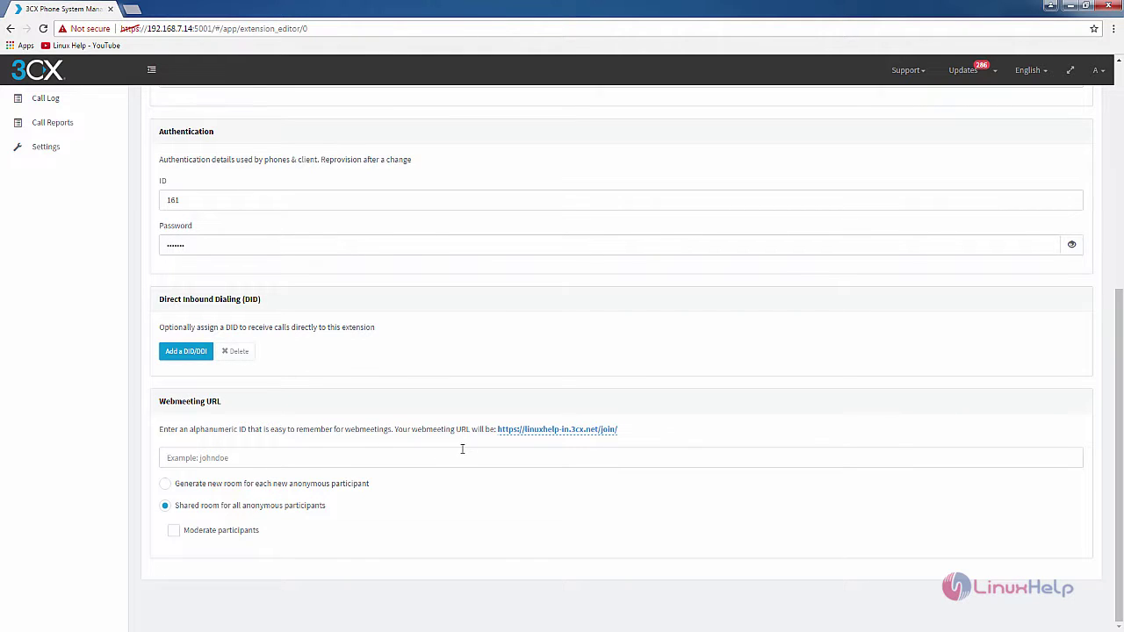
scroll(297, 457, "up", 5)
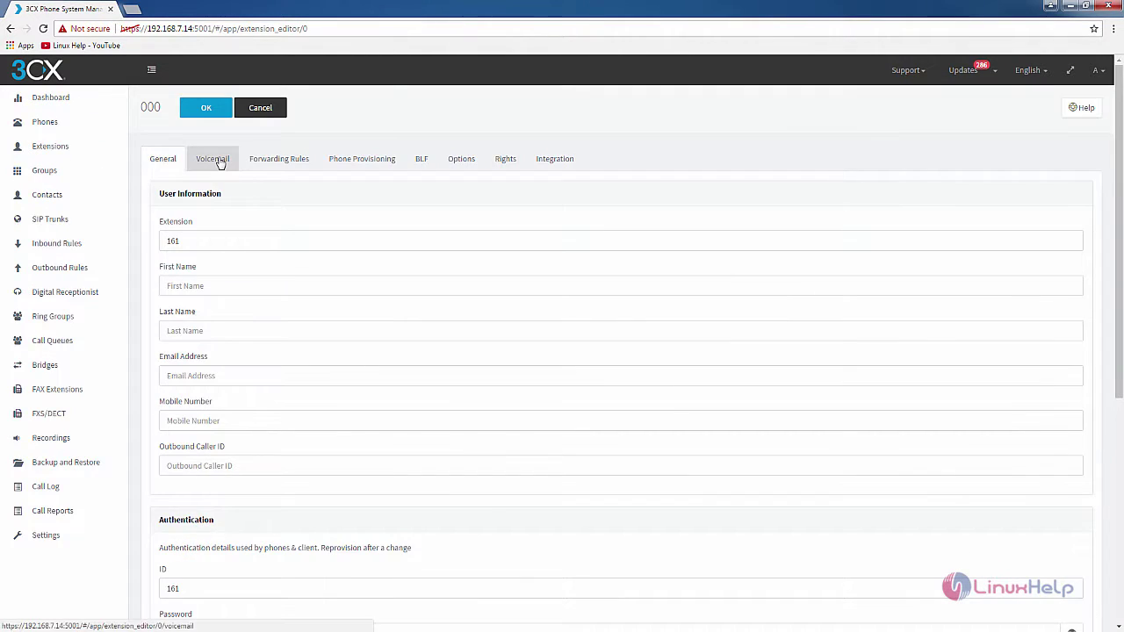
In Voicemail, keep the Standard English Prompts Set with date/time reading off.
left_click(216, 161)
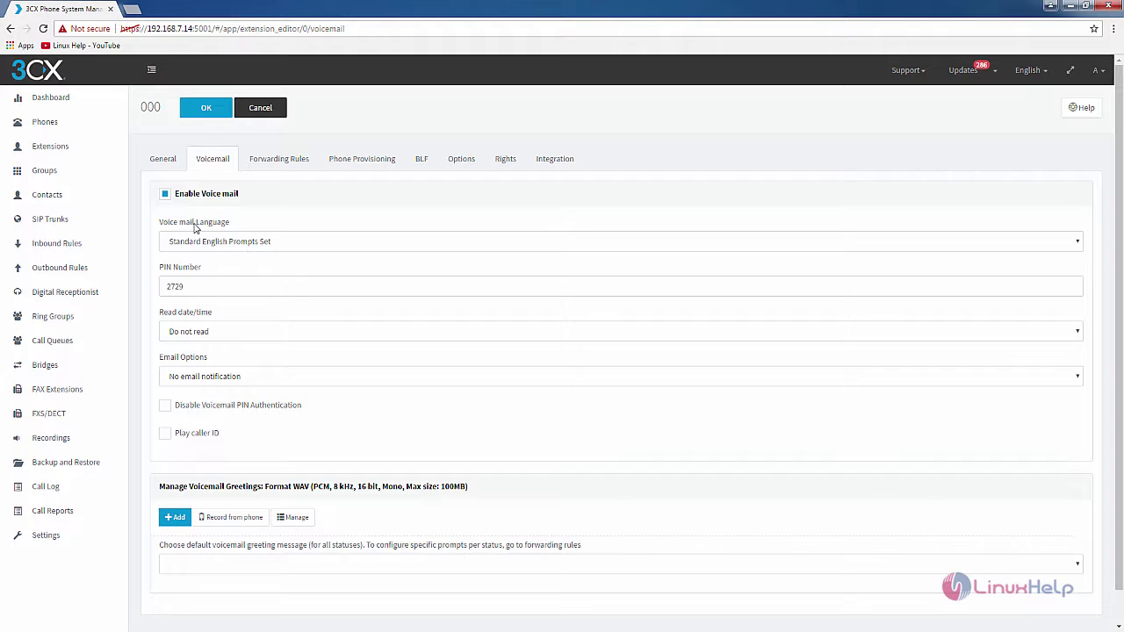
left_click(244, 246)
left_click(244, 246)
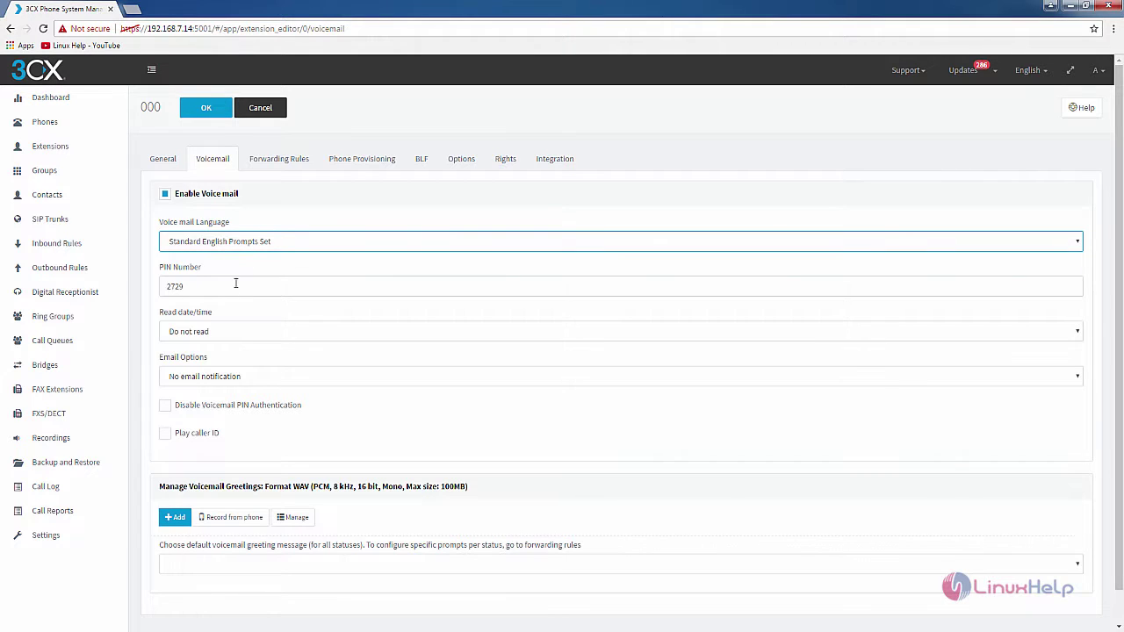
left_click(228, 333)
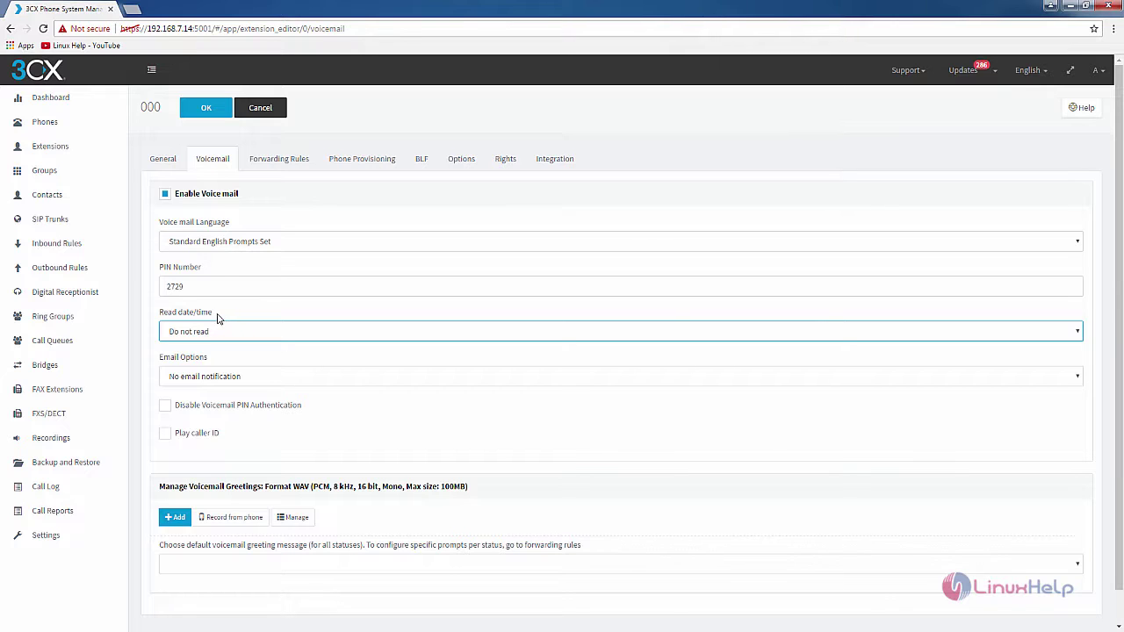
left_click(235, 334)
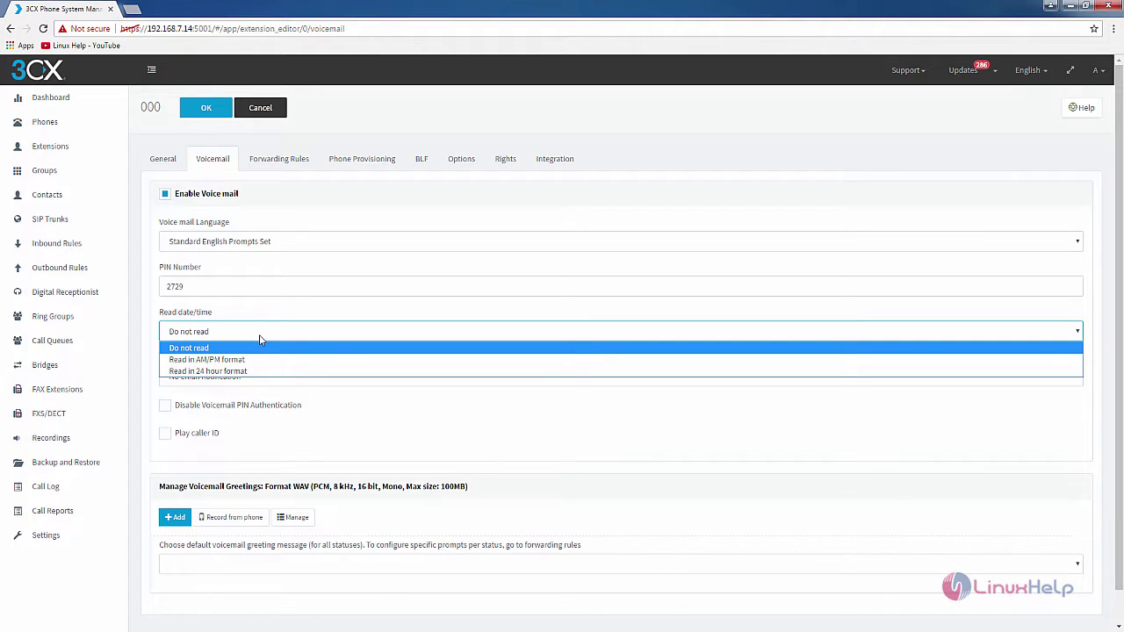
left_click(259, 334)
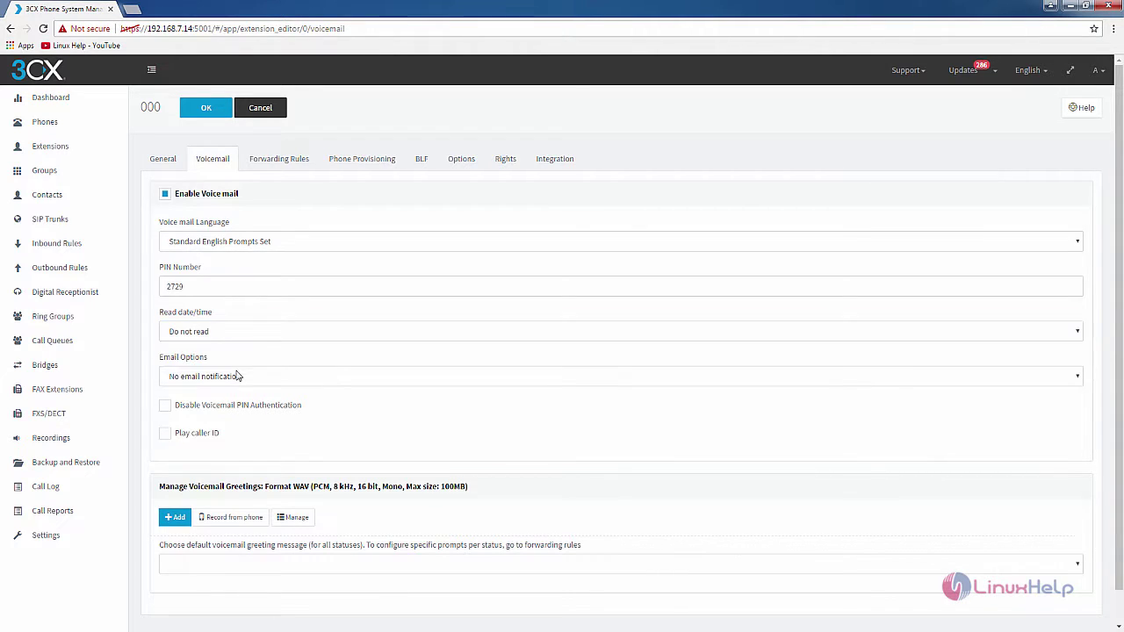
Set Email Options to 'Send email notification only' and disable voicemail PIN authentication.
left_click(267, 379)
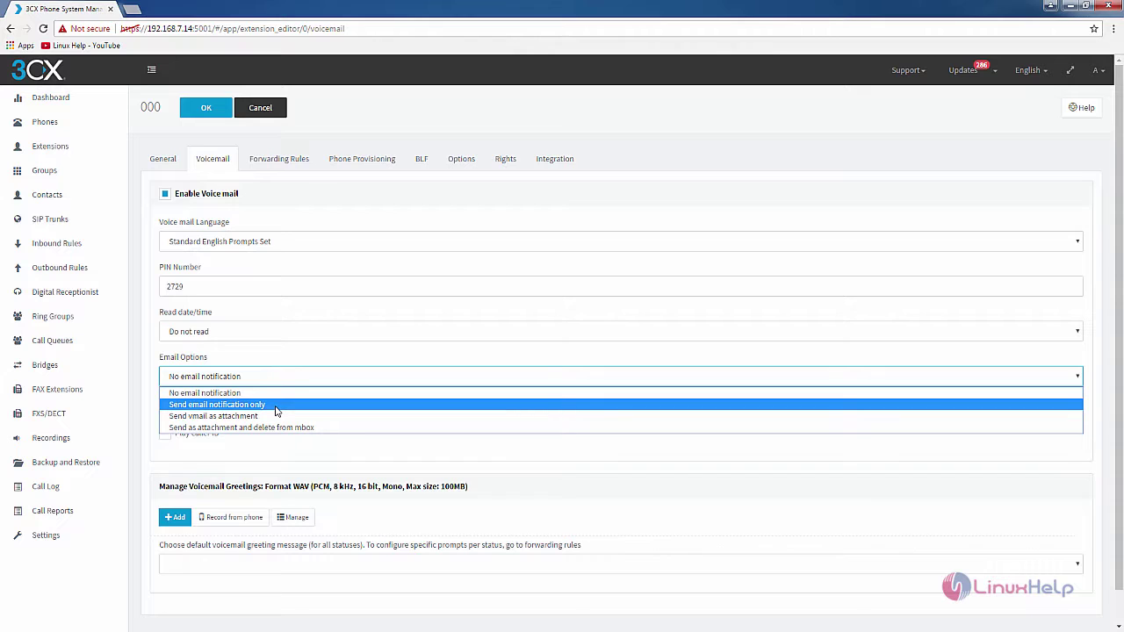
left_click(276, 407)
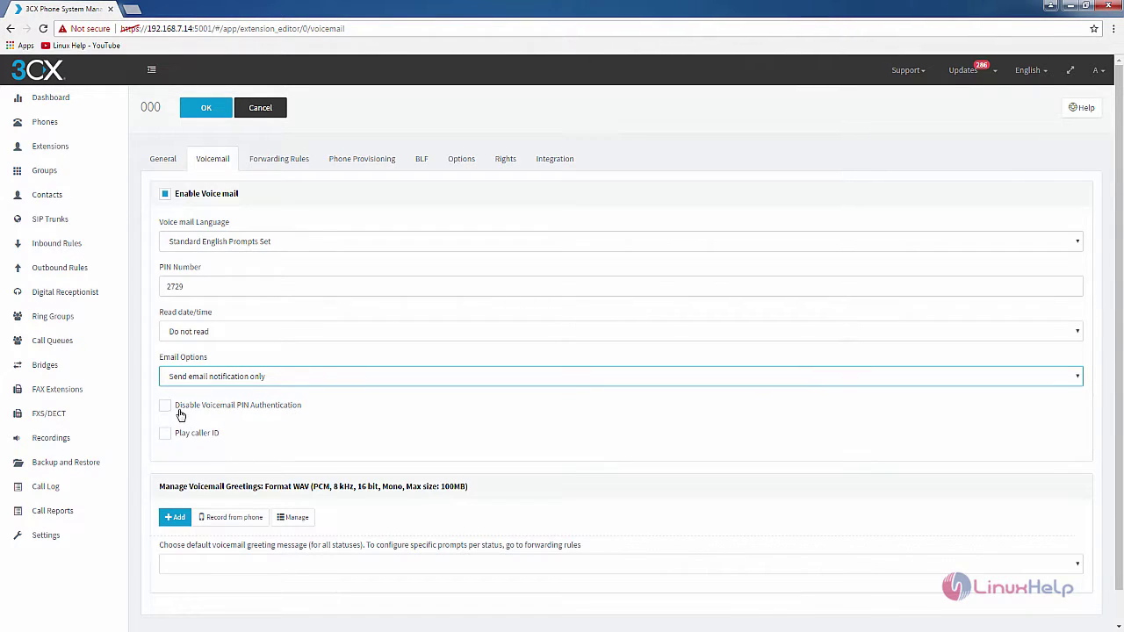
left_click(167, 407)
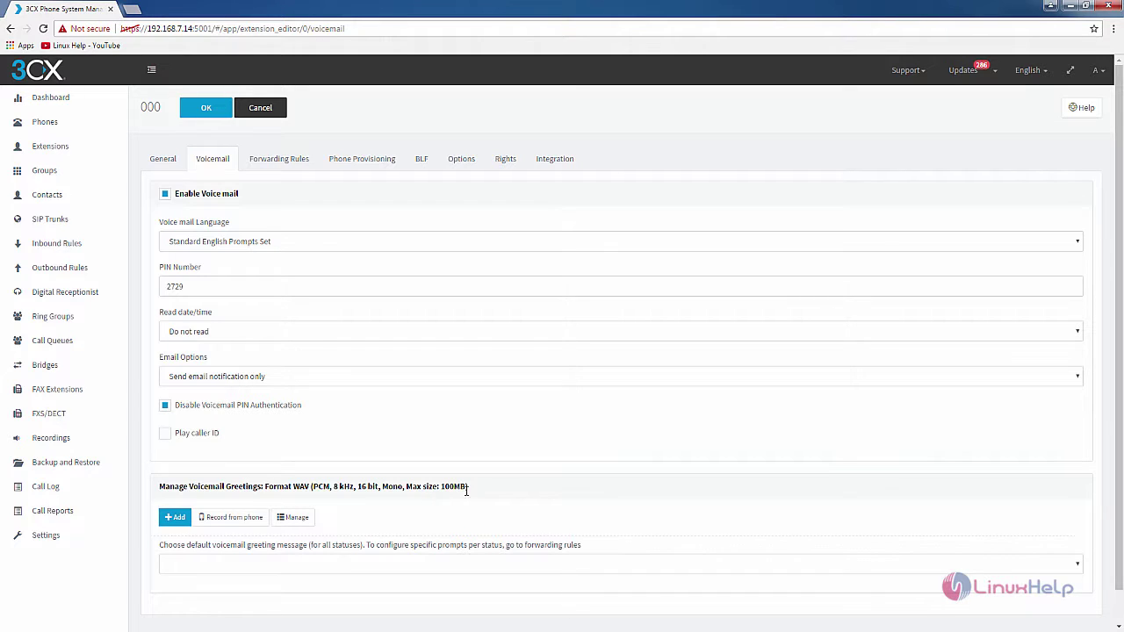
left_click(281, 161)
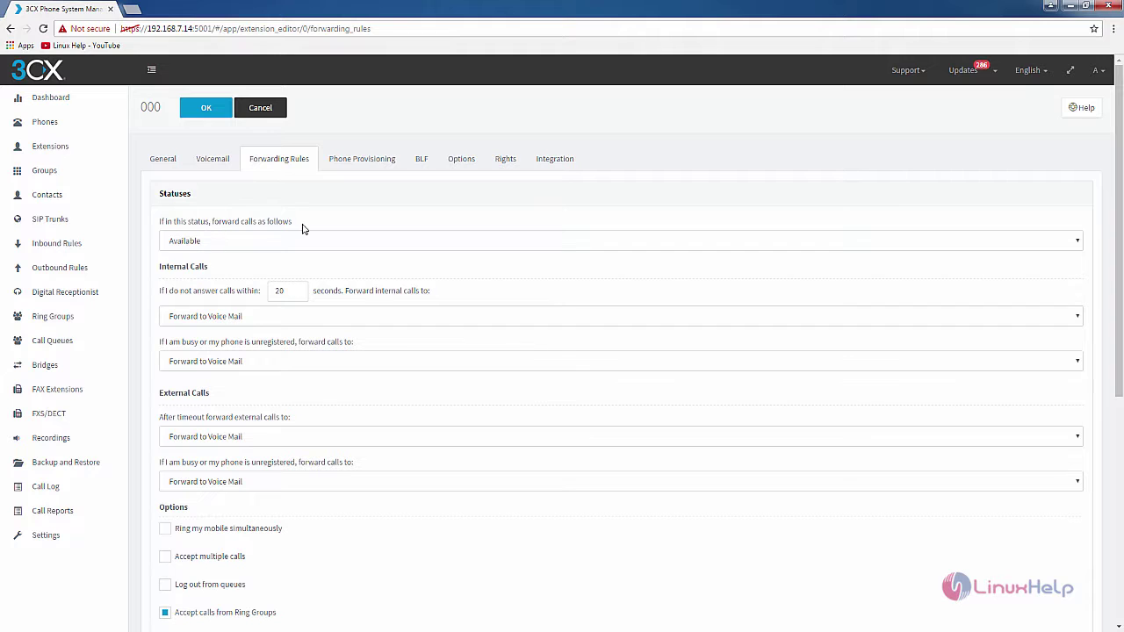
Keep unanswered and busy calls set to Forward to Voice Mail.
left_click(252, 246)
scroll(304, 344, "down", 1)
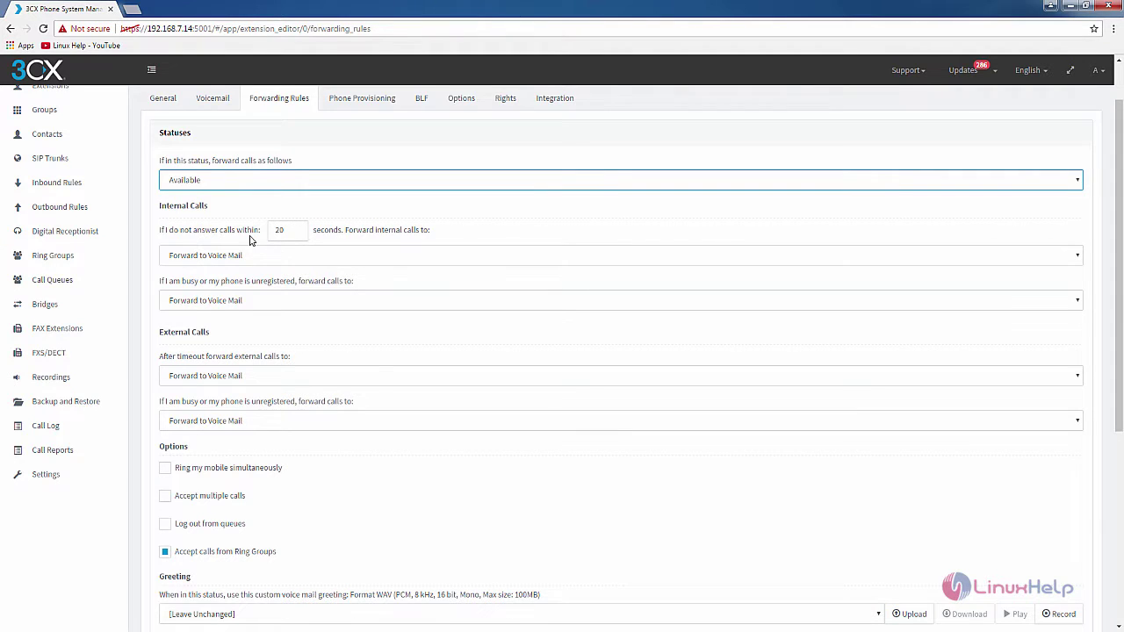
scroll(246, 237, "down", 1)
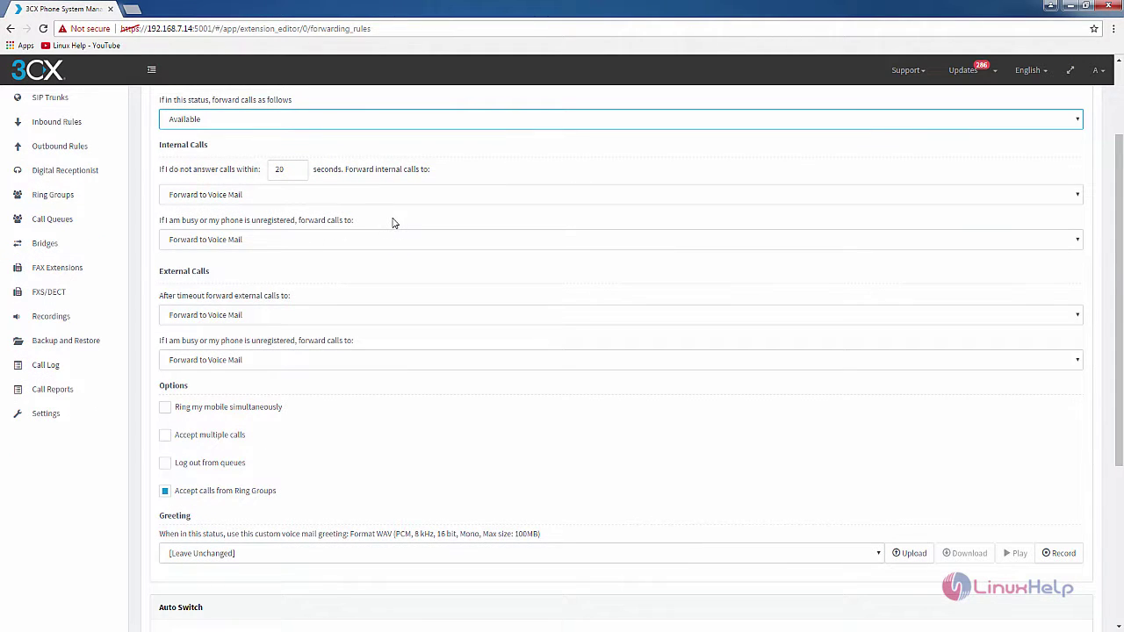
left_click(261, 240)
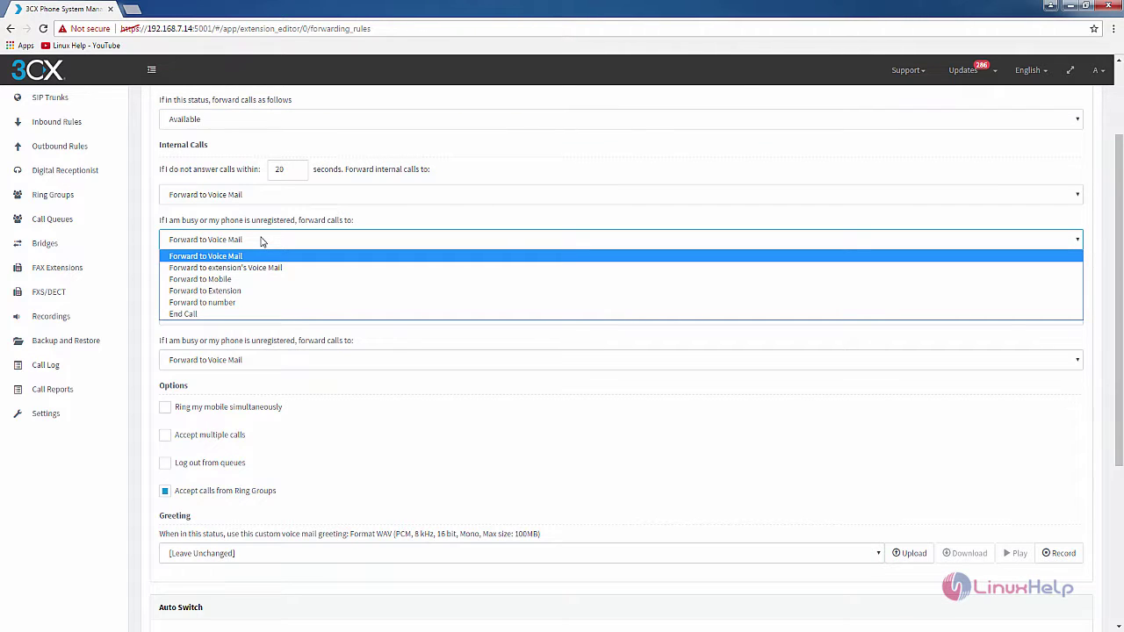
left_click(261, 240)
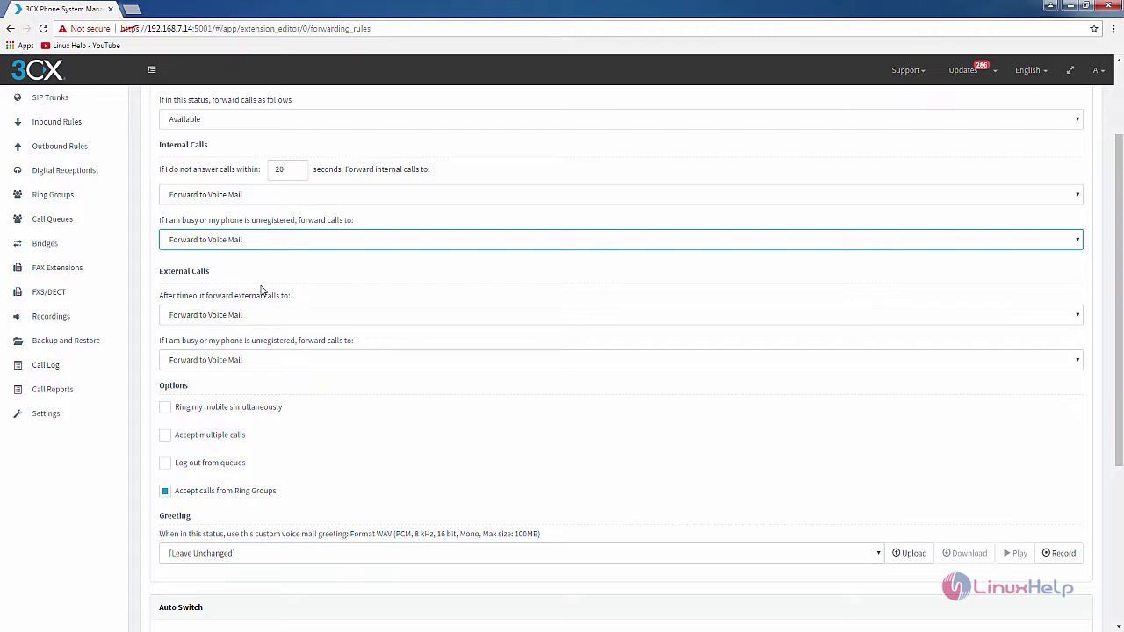
scroll(183, 298, "down", 2)
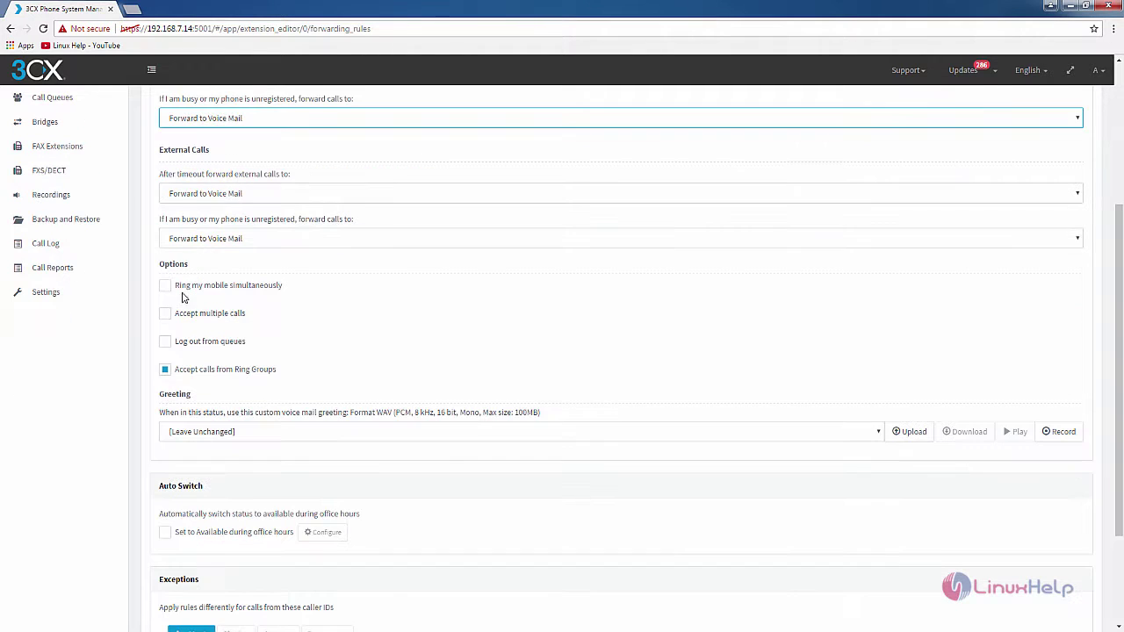
scroll(243, 388, "up", 1)
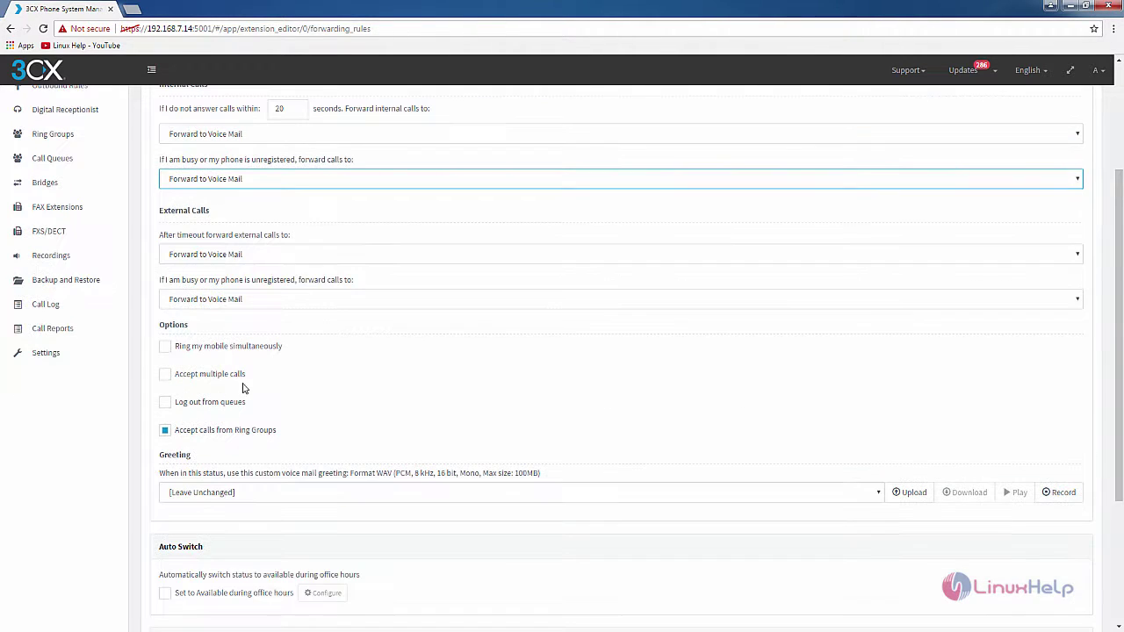
scroll(245, 377, "down", 1)
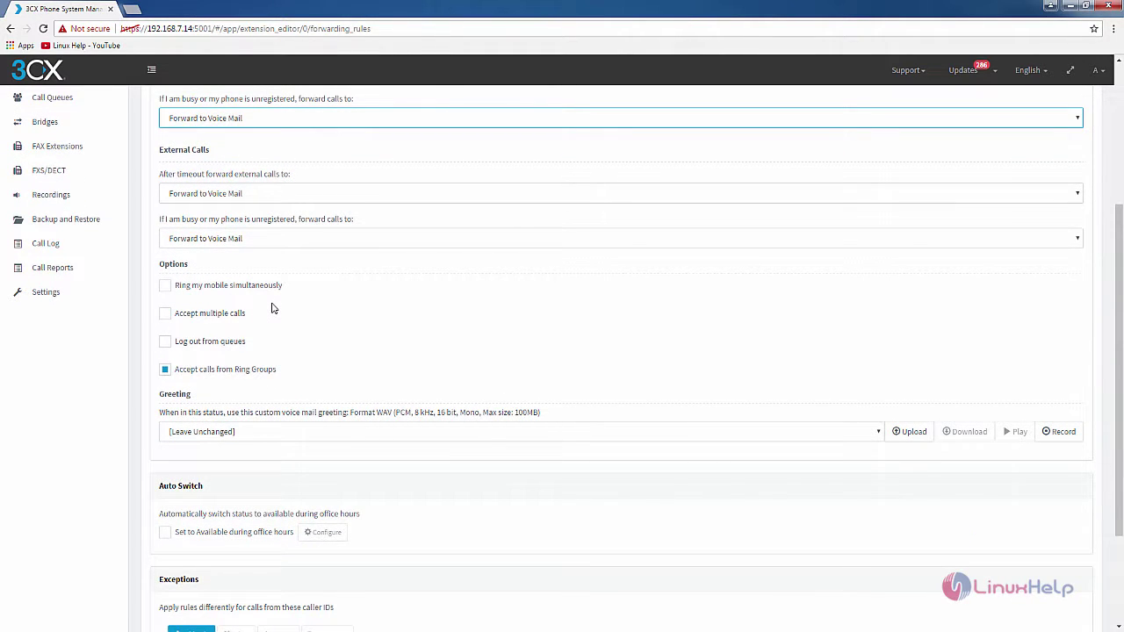
Allow the extension to accept multiple calls.
left_click(165, 314)
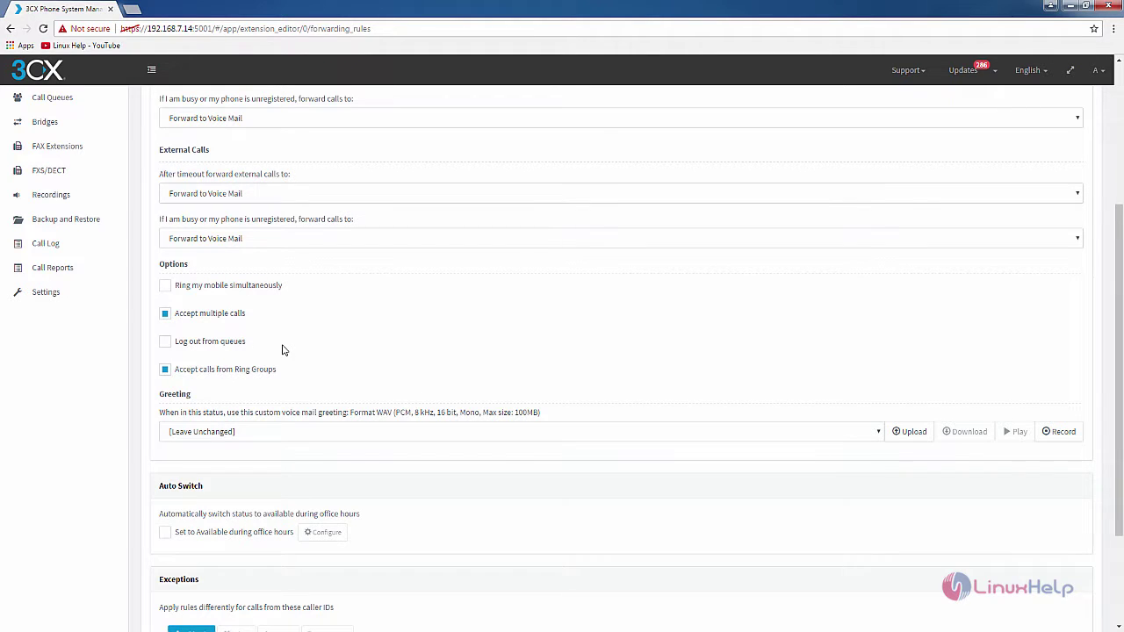
scroll(377, 378, "down", 1)
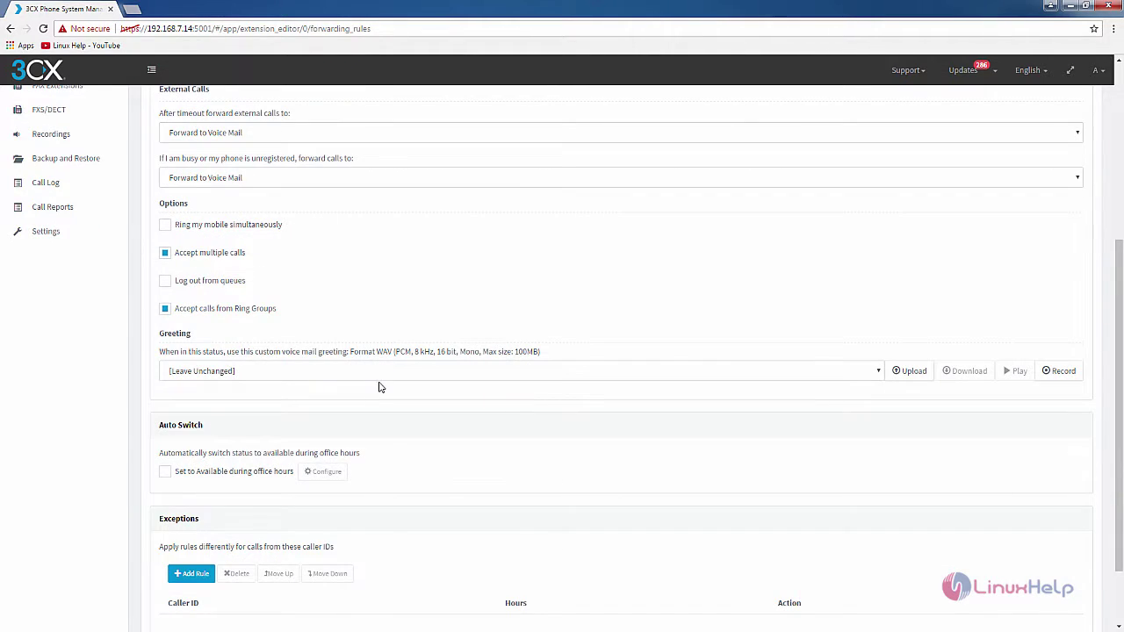
left_click(325, 379)
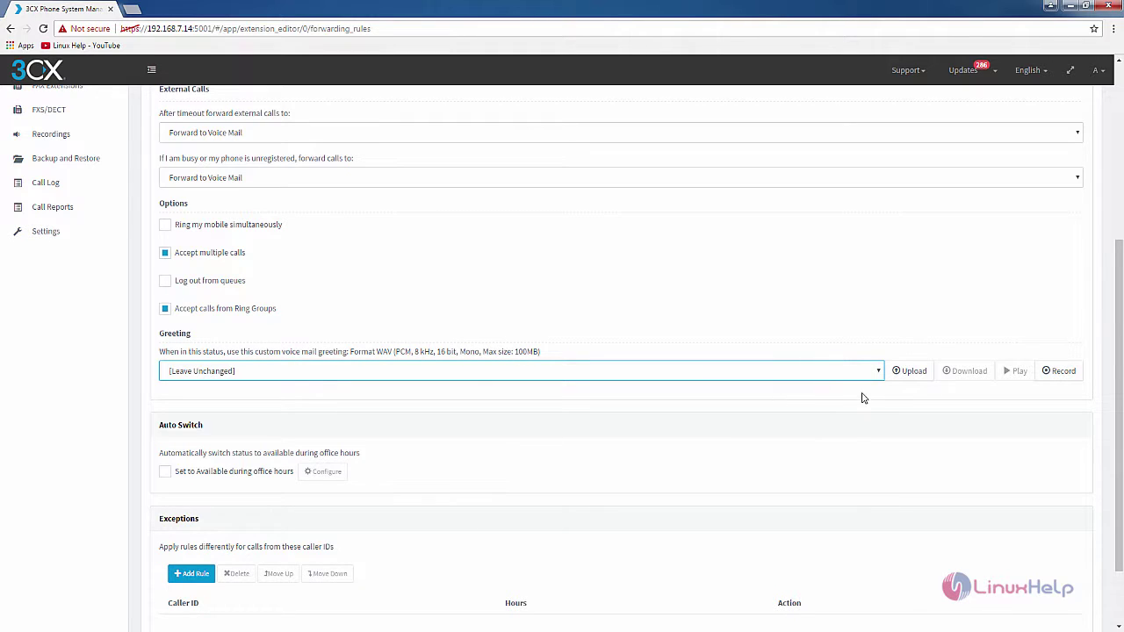
scroll(314, 471, "down", 1)
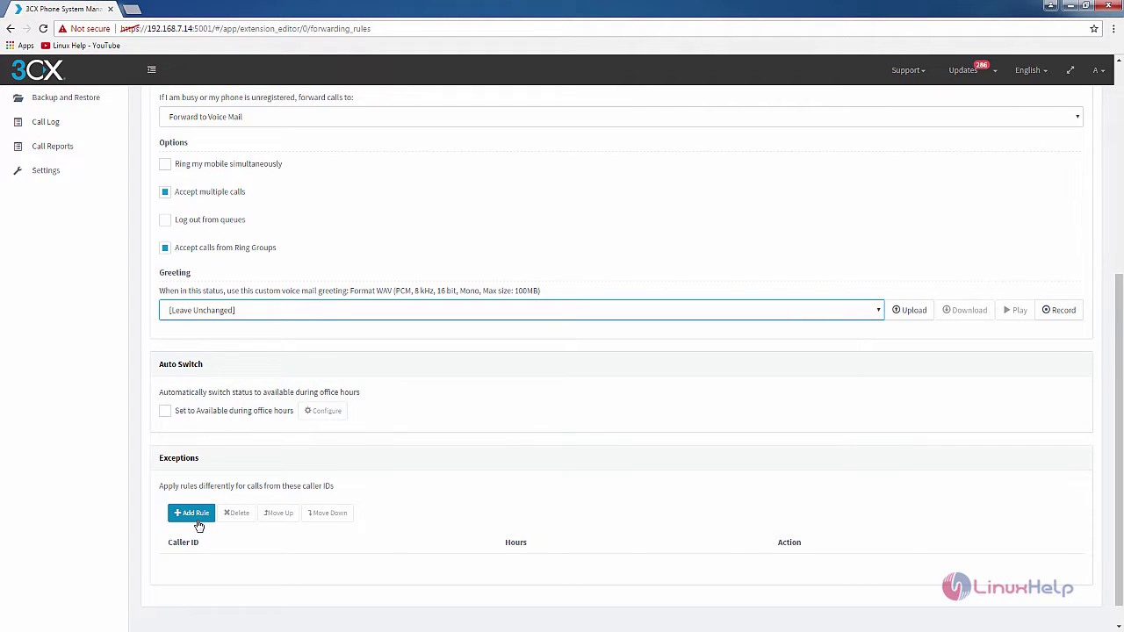
scroll(166, 527, "down", 1)
scroll(274, 323, "up", 5)
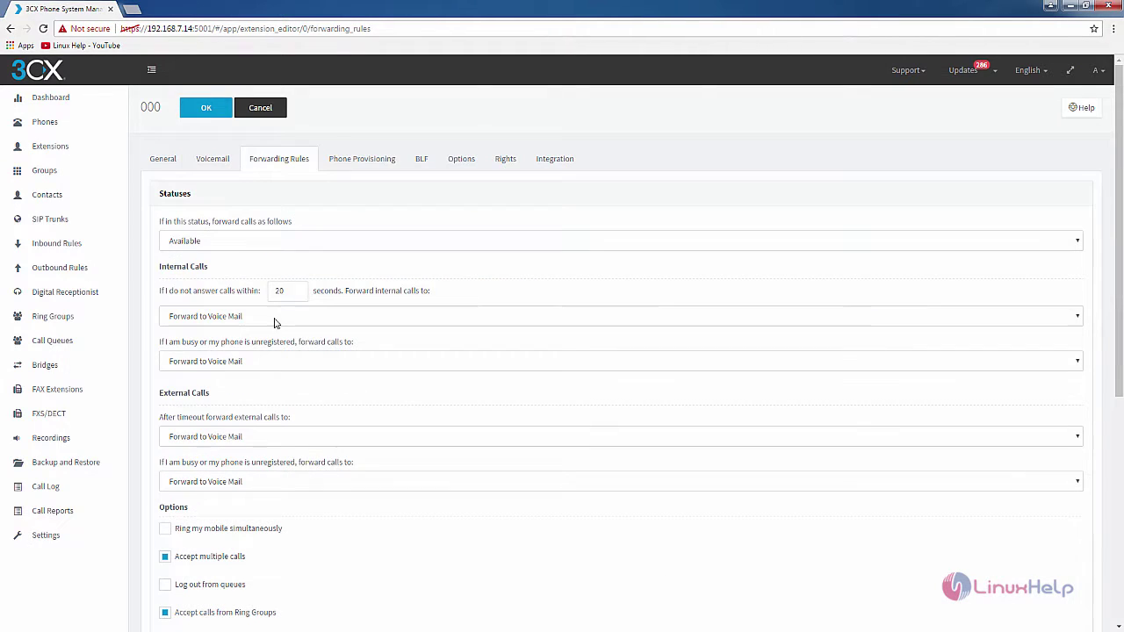
left_click(360, 161)
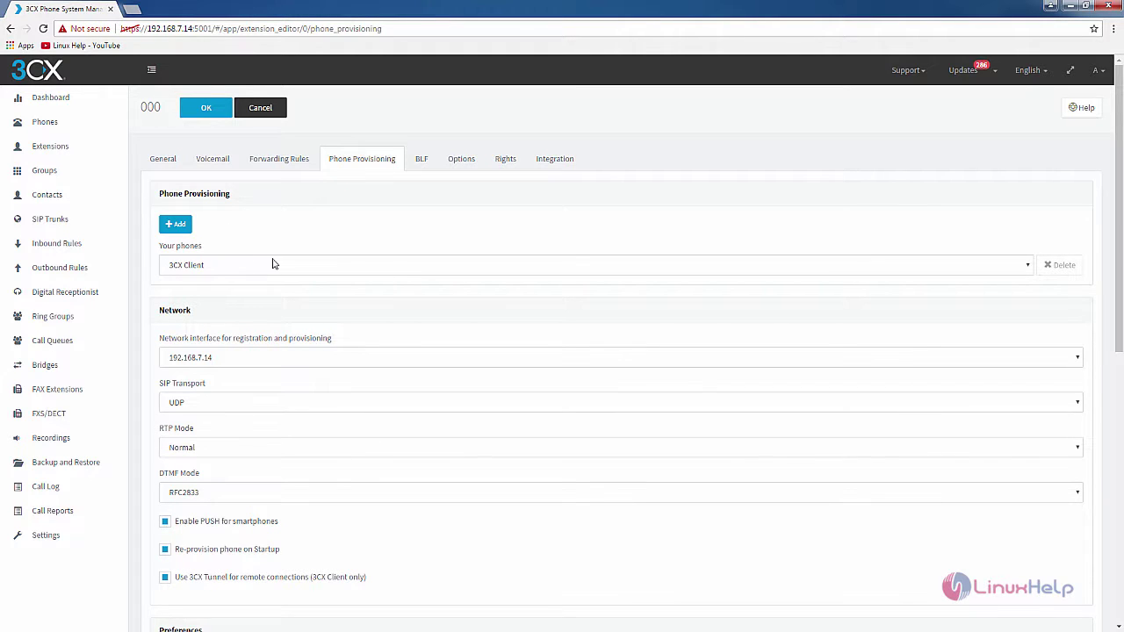
Cancel adding a phone and review the SIP transport choices.
left_click(178, 224)
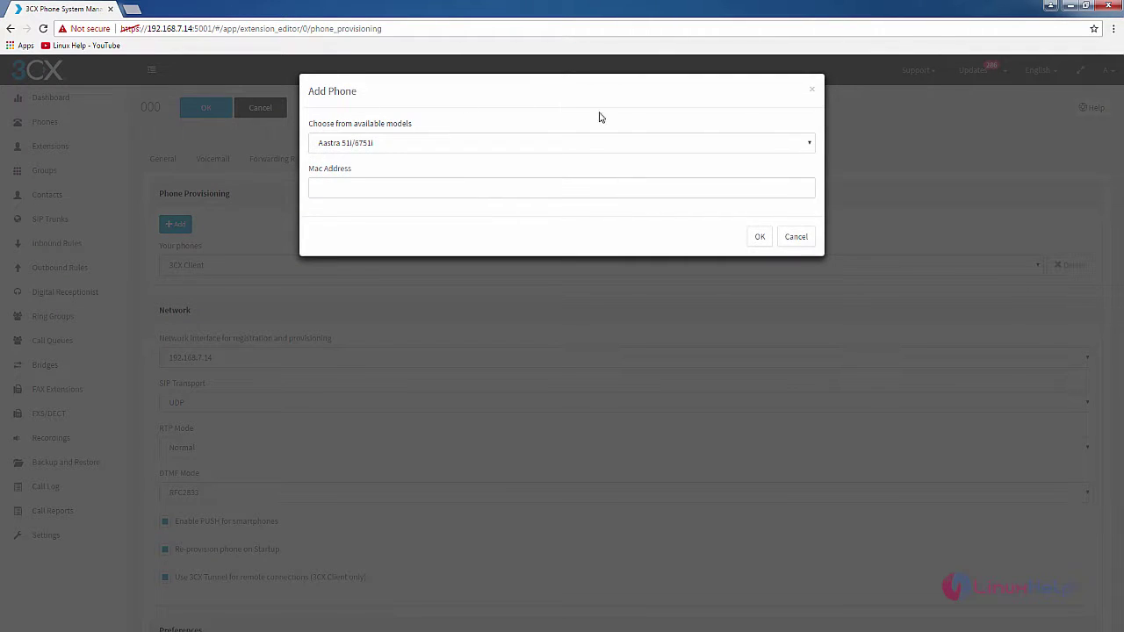
left_click(828, 181)
scroll(229, 387, "down", 1)
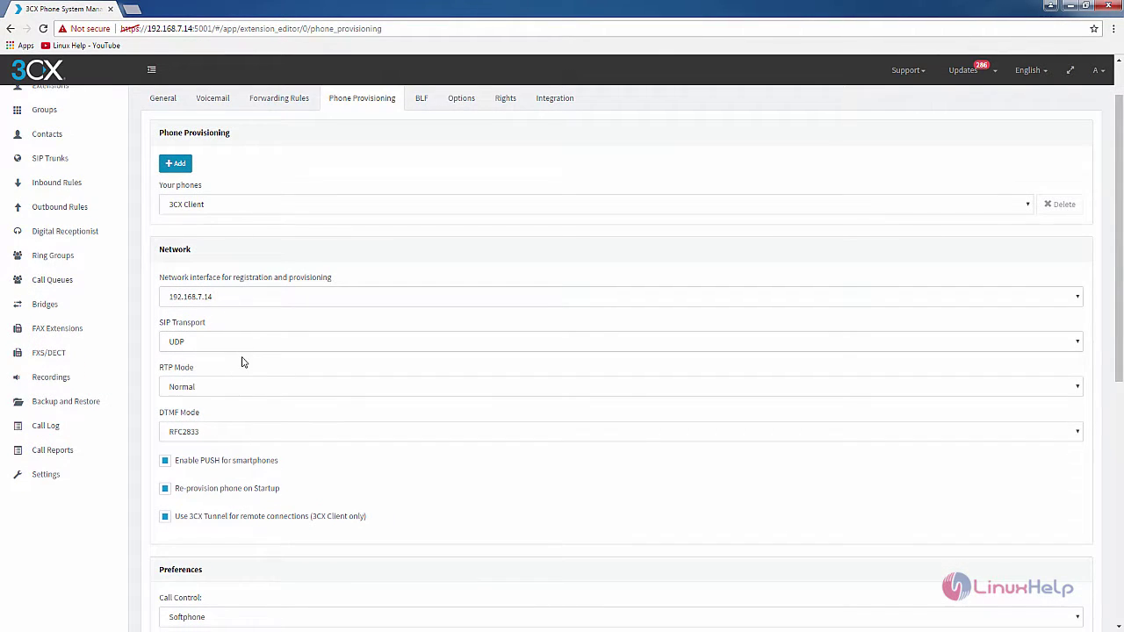
scroll(245, 363, "down", 1)
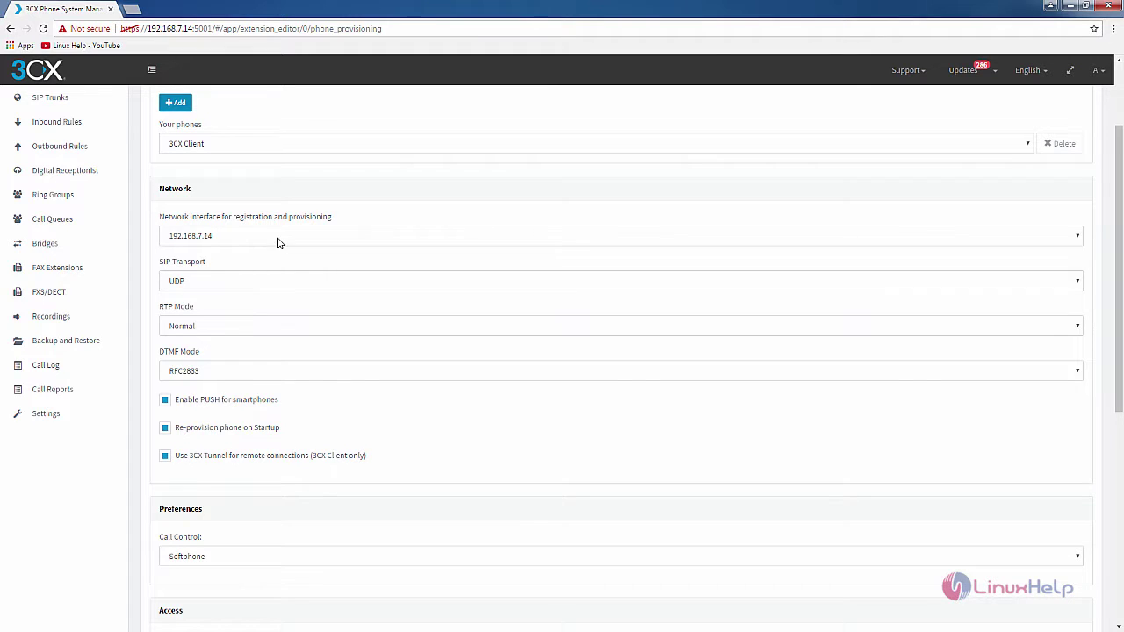
scroll(276, 244, "down", 1)
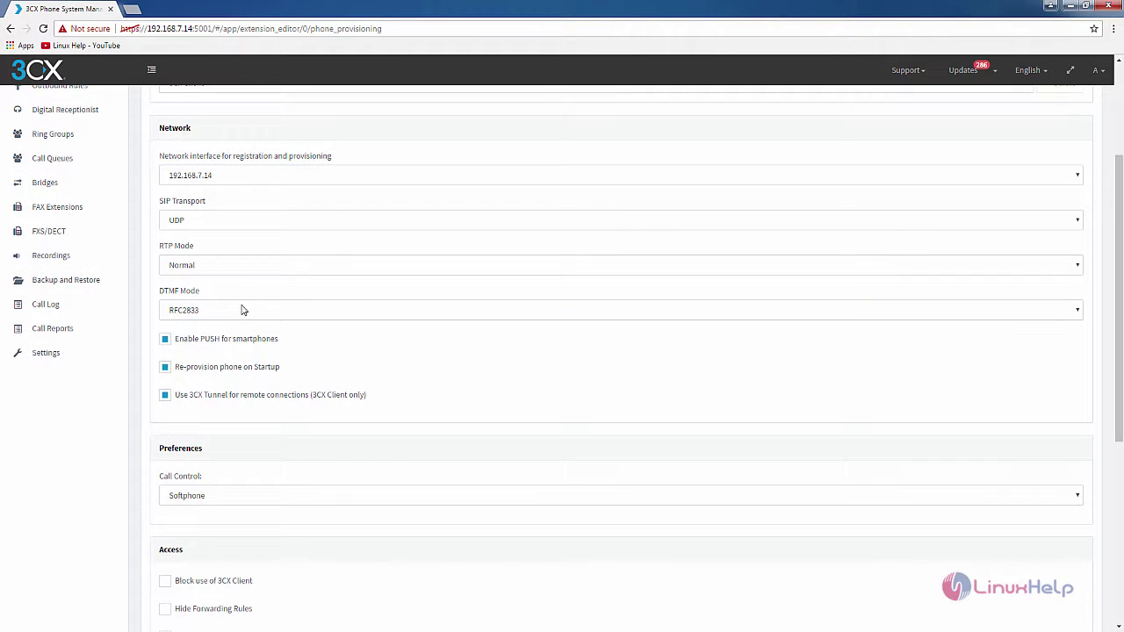
left_click(245, 221)
scroll(321, 448, "down", 2)
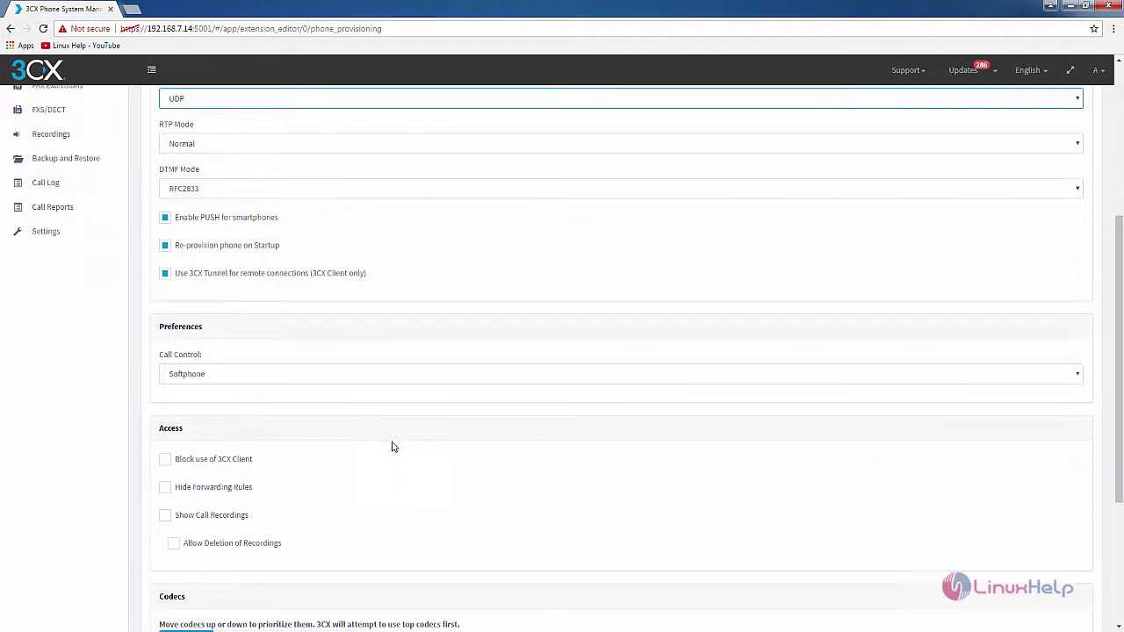
Keep Softphone call control and enable showing and deleting call recordings.
left_click(301, 374)
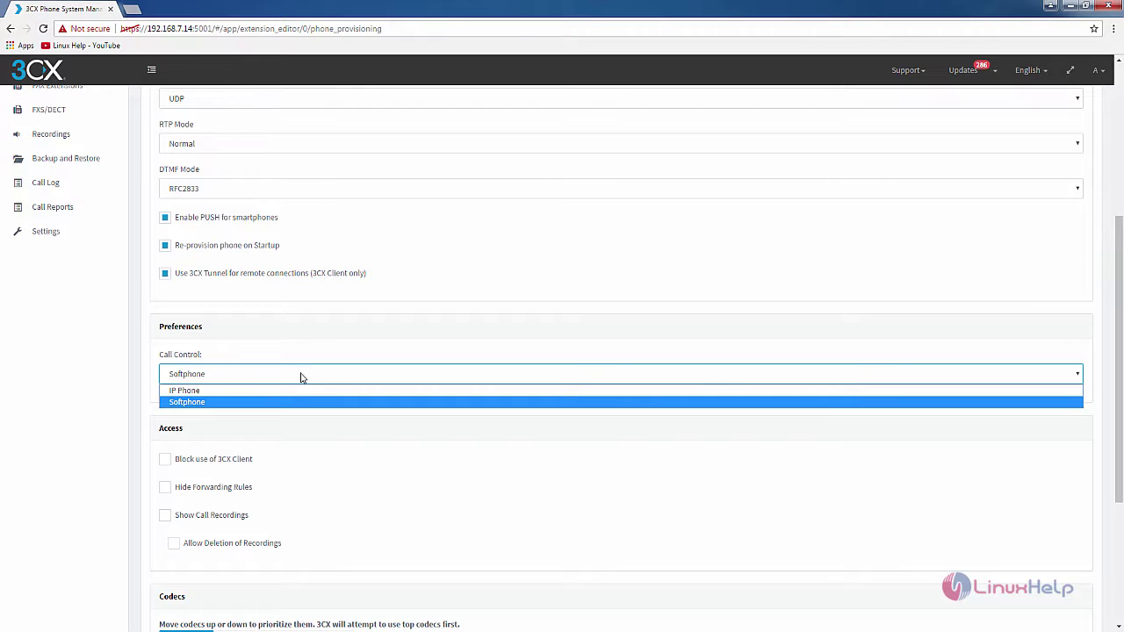
left_click(301, 376)
scroll(133, 389, "down", 2)
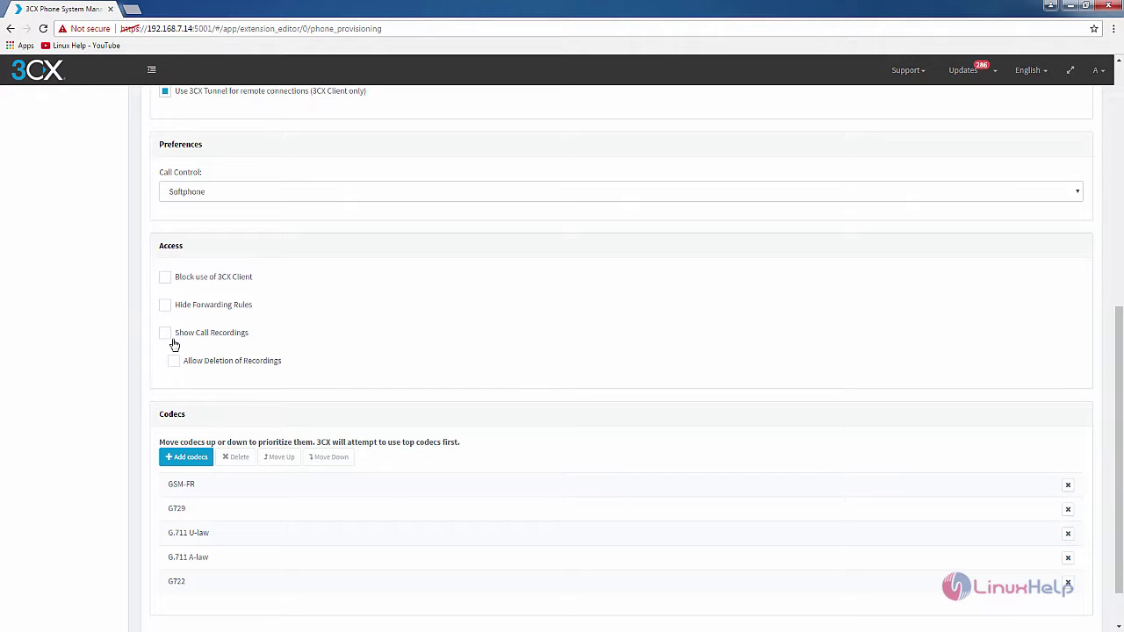
scroll(202, 356, "up", 1)
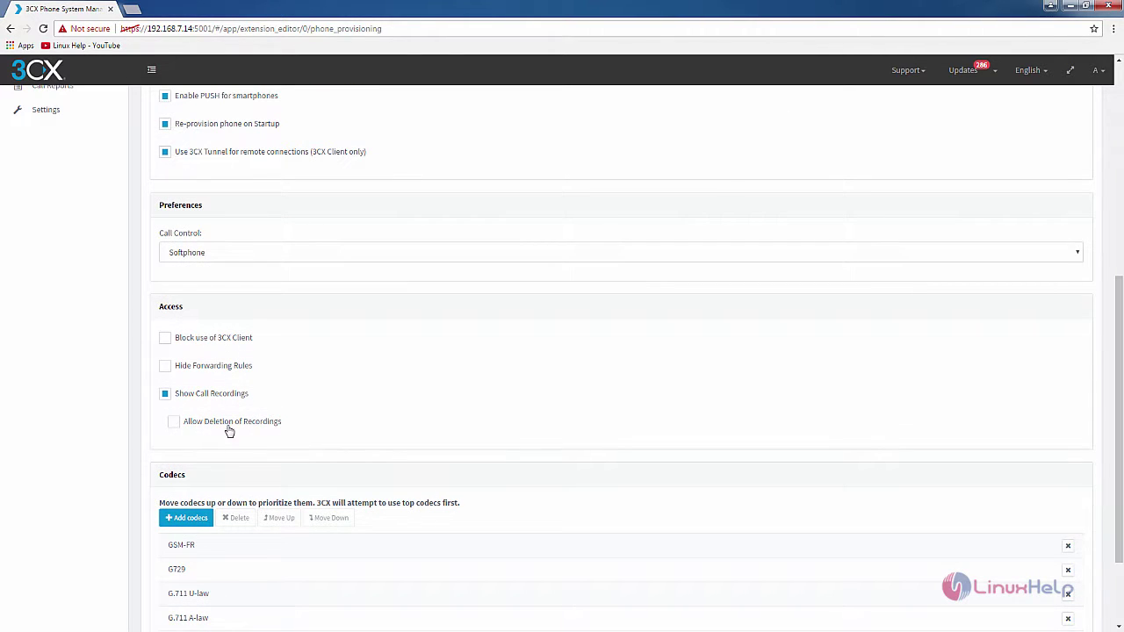
left_click(174, 424)
scroll(294, 449, "down", 1)
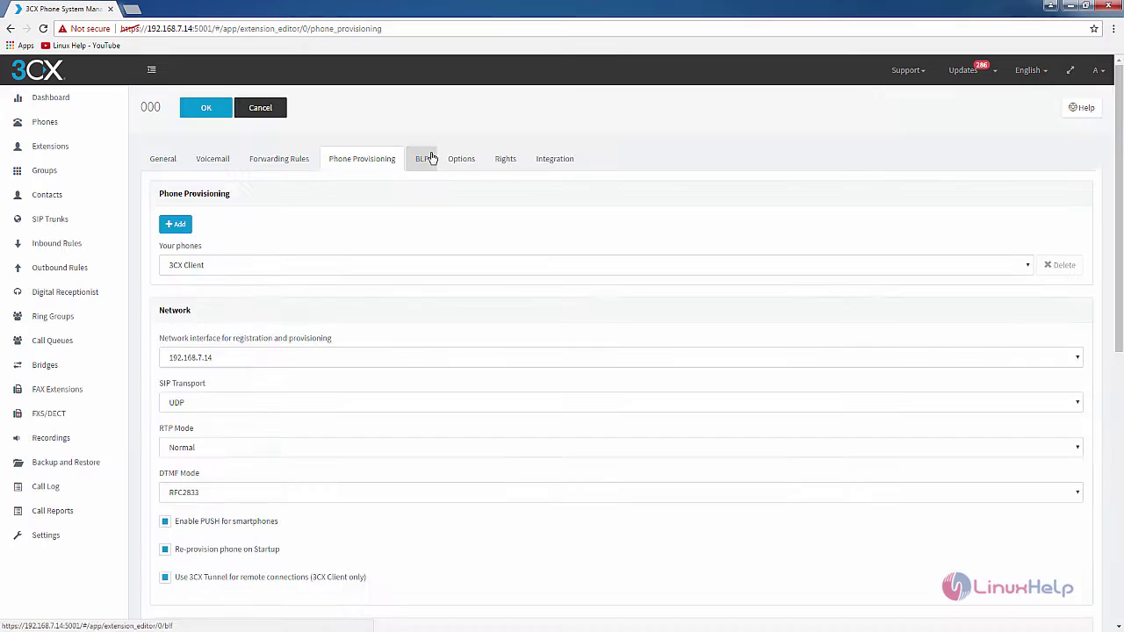
left_click(425, 158)
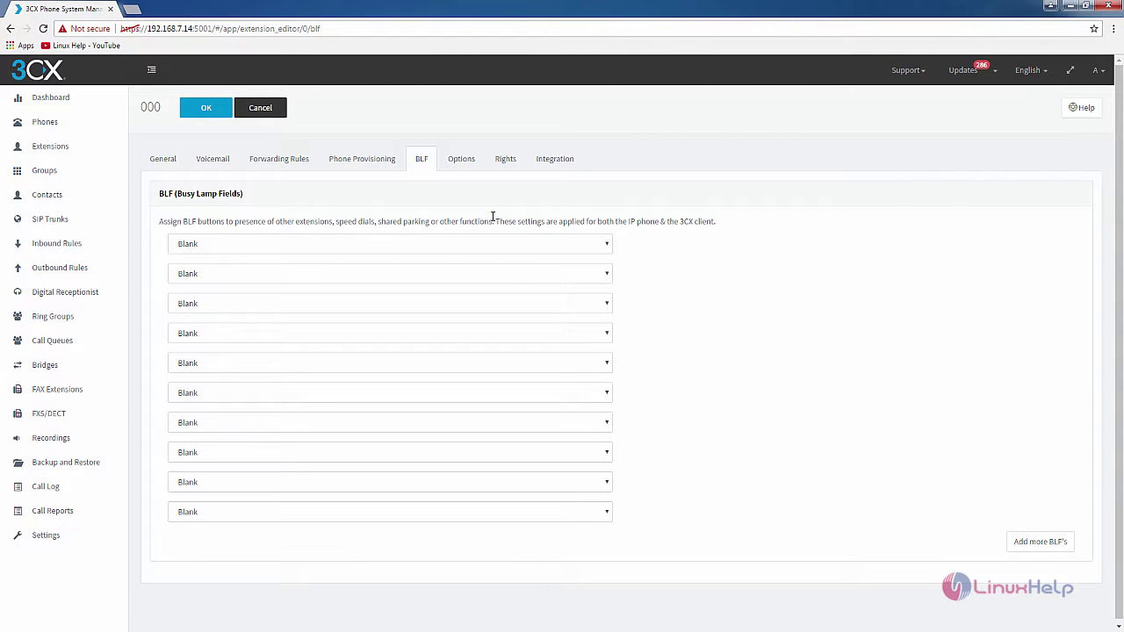
On the Options tab, turn on Record all calls.
left_click(461, 159)
scroll(418, 258, "down", 1)
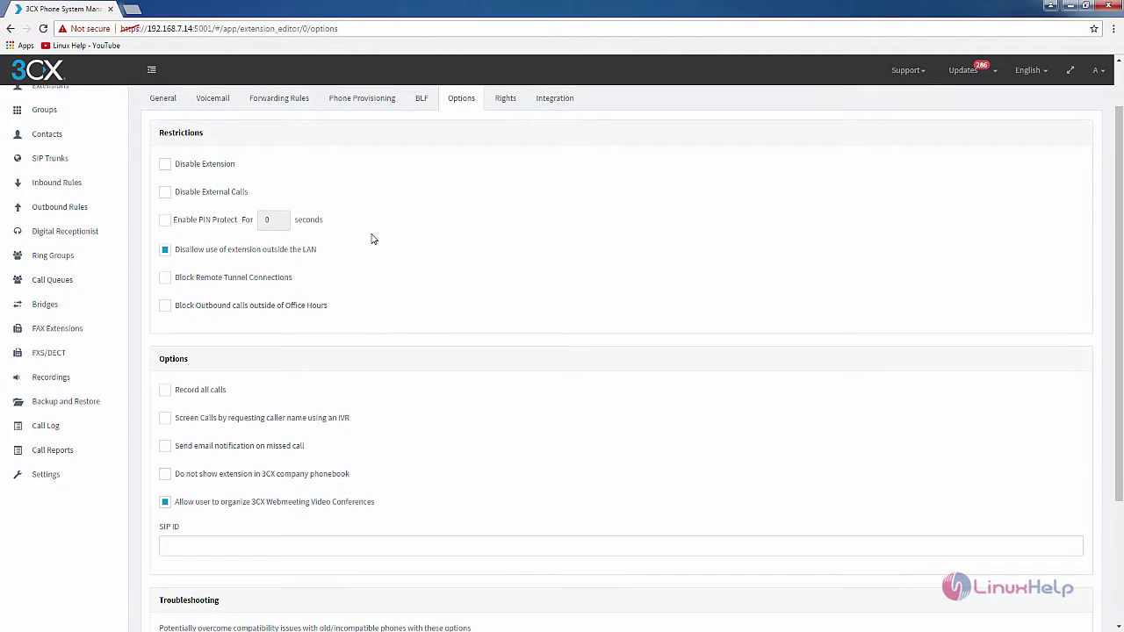
scroll(406, 425, "down", 1)
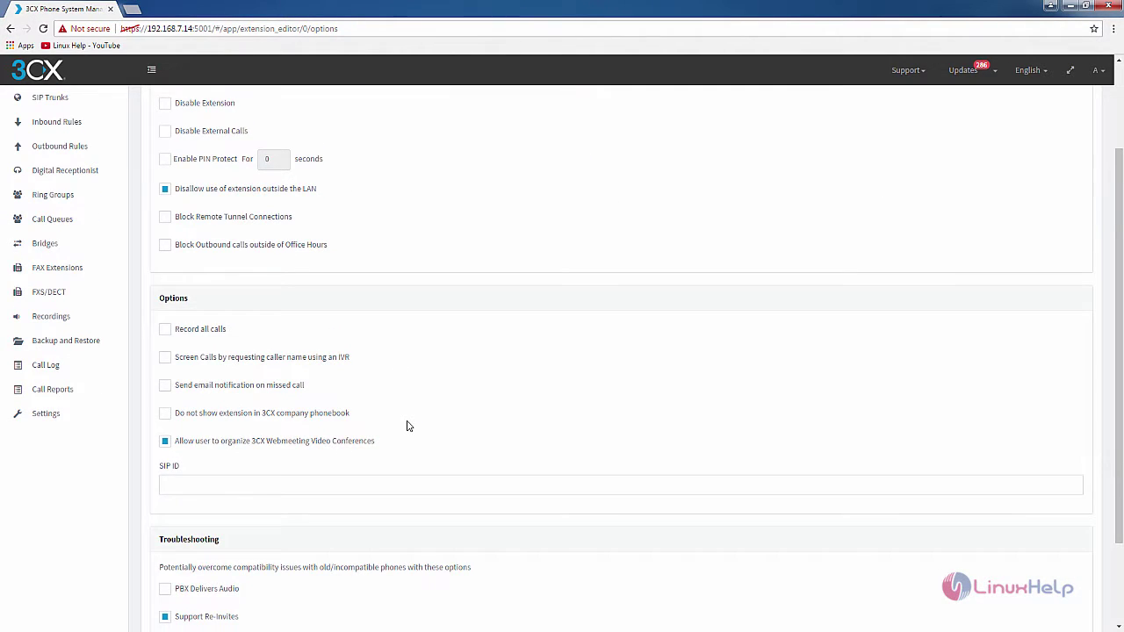
scroll(409, 424, "up", 2)
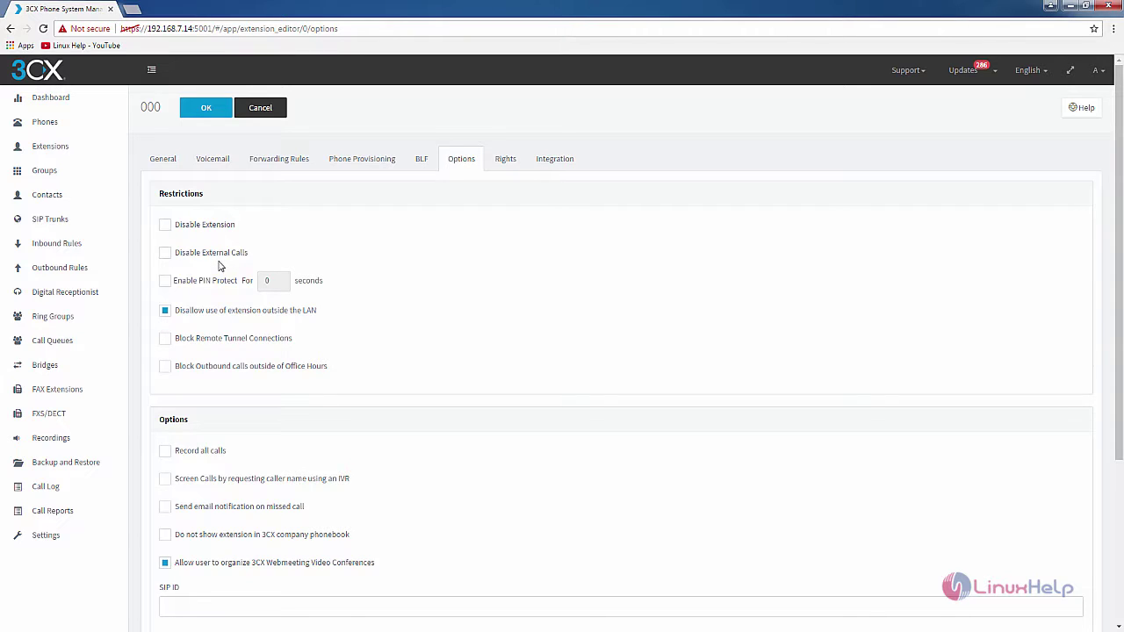
scroll(229, 334, "down", 1)
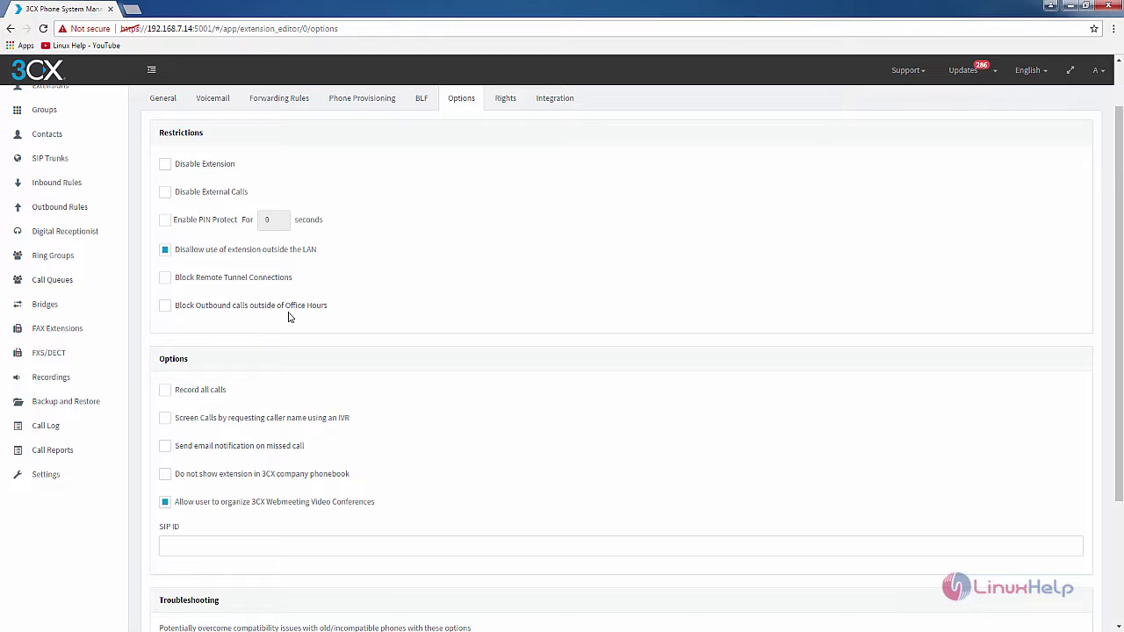
scroll(280, 338, "down", 2)
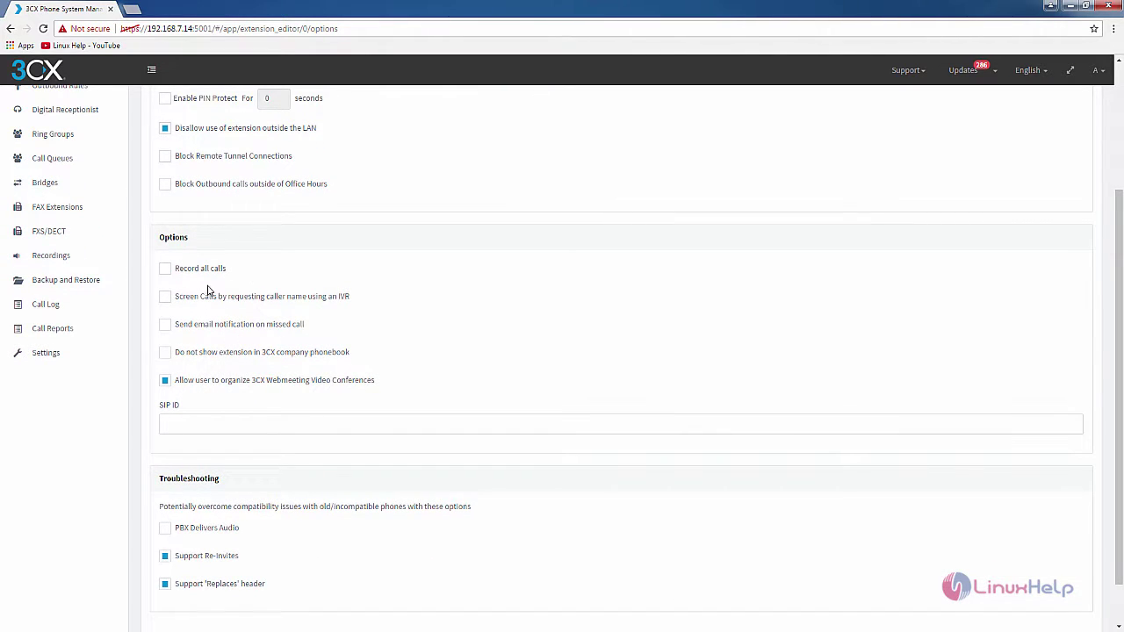
left_click(166, 271)
Email missed-call notifications, hide the extension from the phonebook, and set SIP ID 161.
left_click(165, 325)
left_click(165, 353)
scroll(389, 399, "down", 1)
left_click(207, 368)
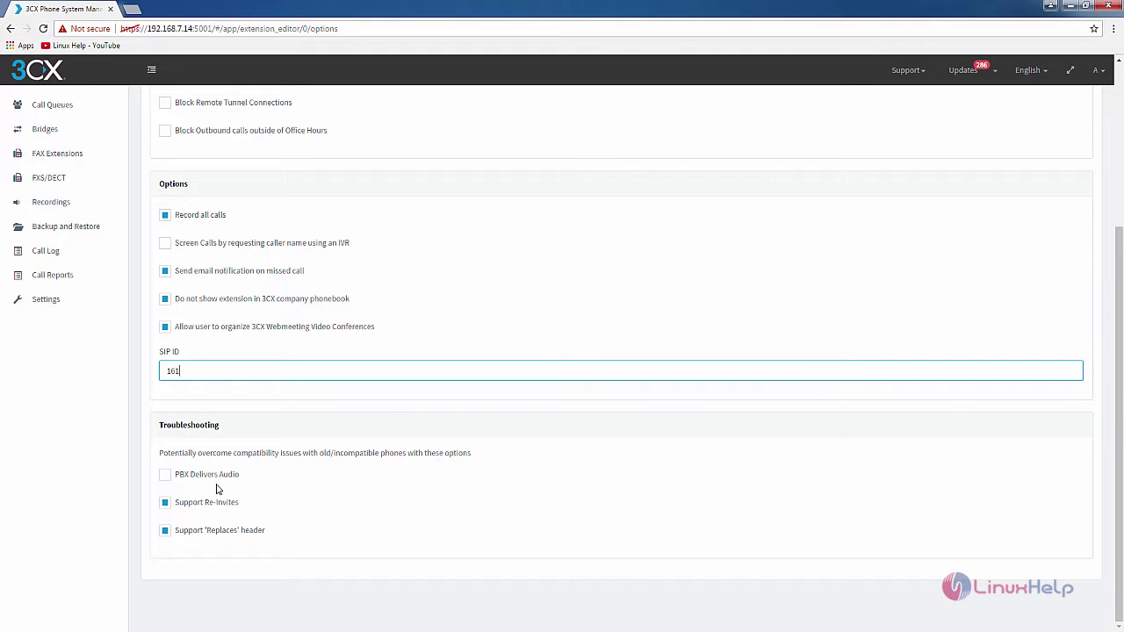
scroll(388, 557, "up", 3)
left_click(507, 159)
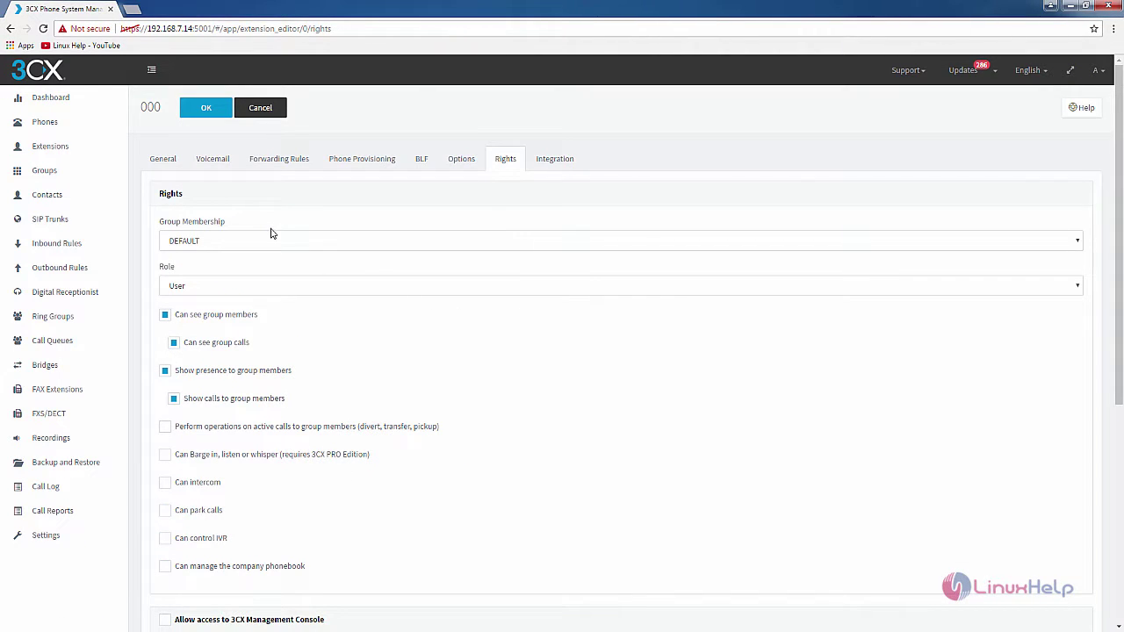
Keep the extension in group DEFAULT with role User.
left_click(342, 241)
left_click(341, 240)
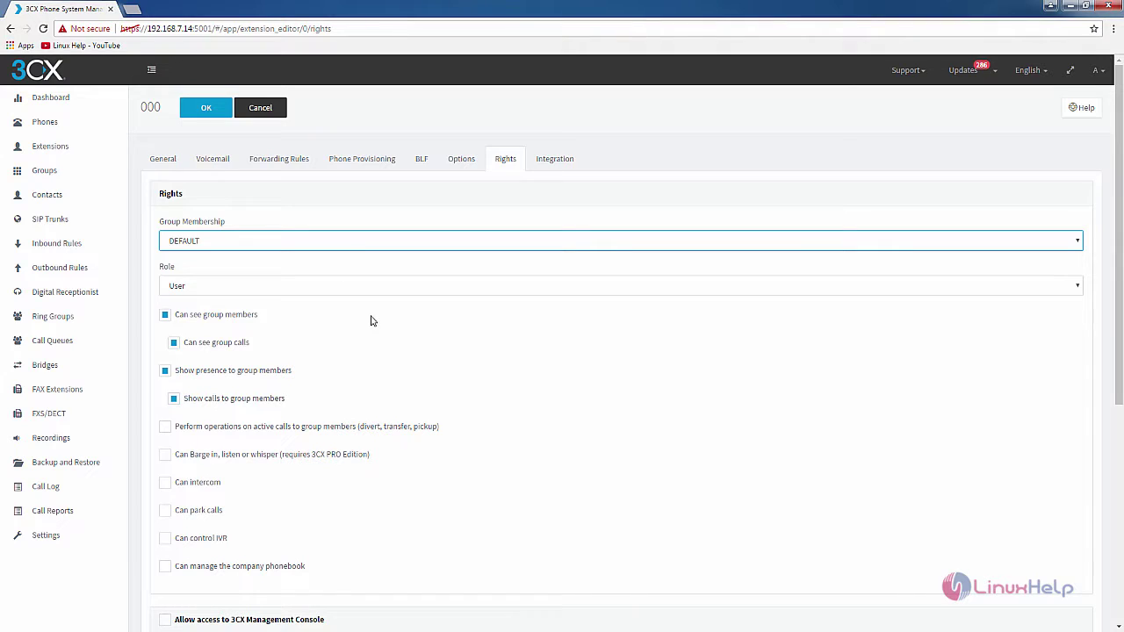
left_click(299, 292)
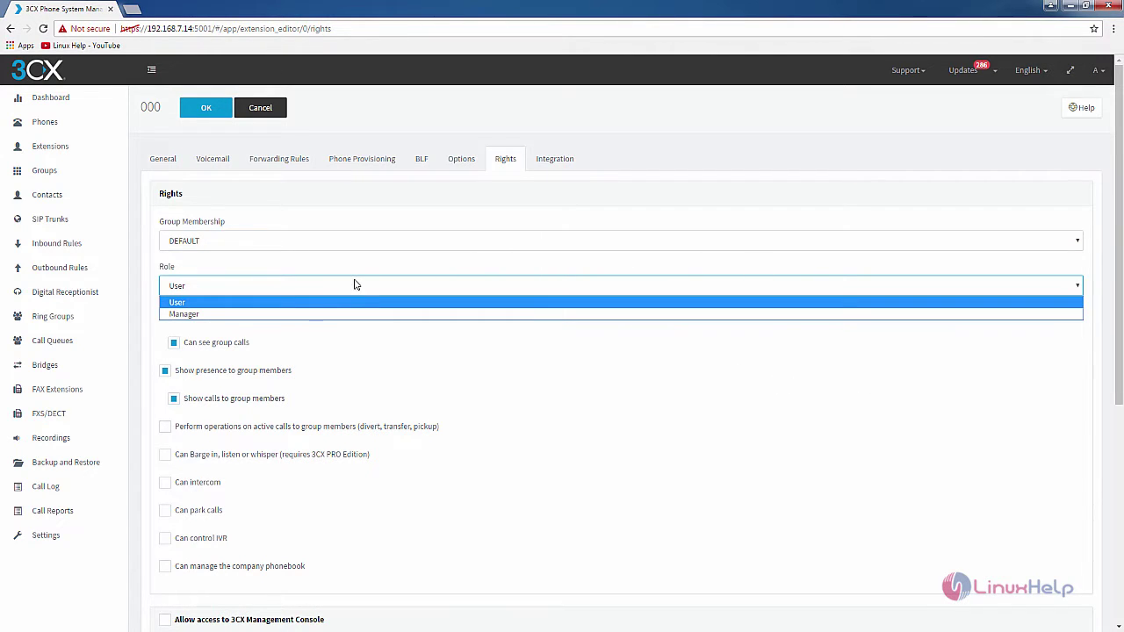
left_click(297, 303)
Review the Integration settings and save extension 161 to the list.
scroll(369, 334, "down", 2)
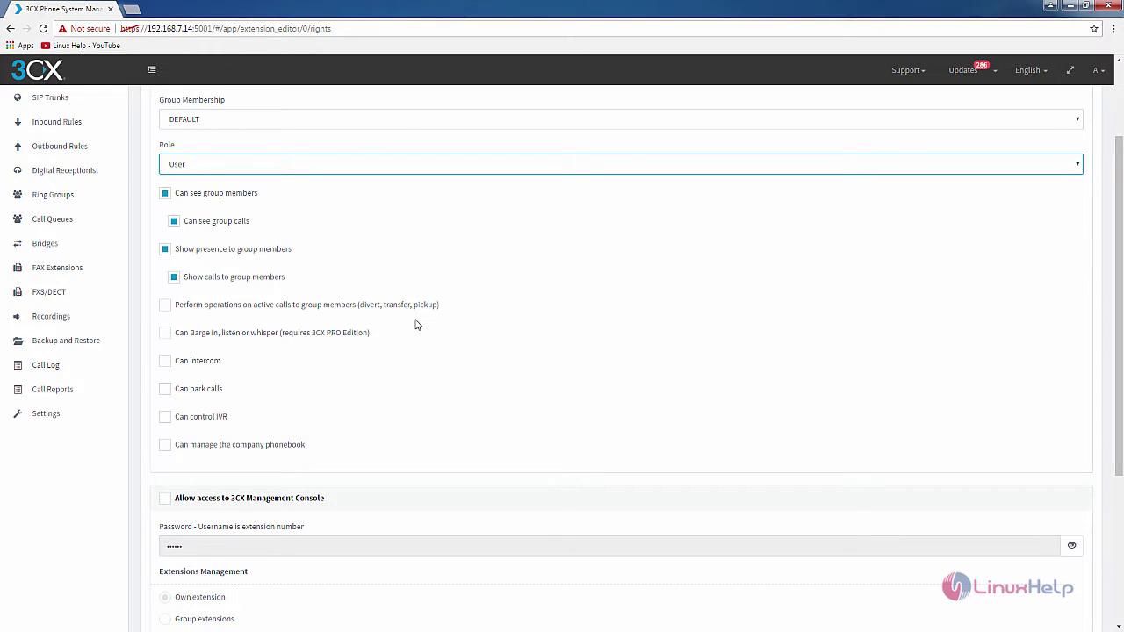
scroll(334, 322, "down", 1)
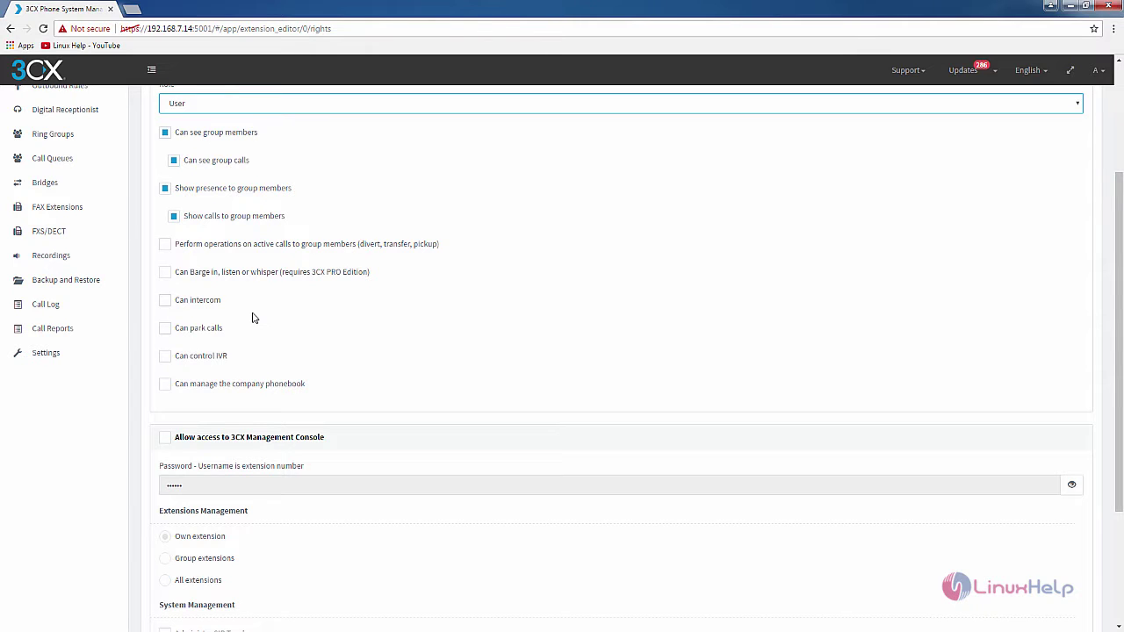
scroll(241, 337, "down", 1)
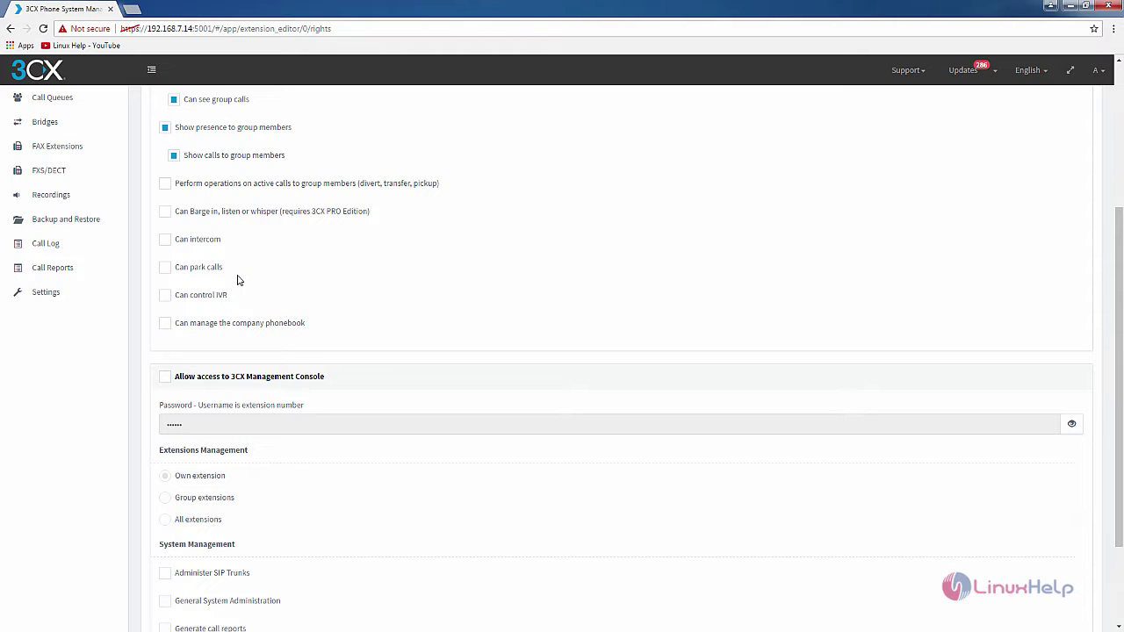
scroll(246, 309, "down", 1)
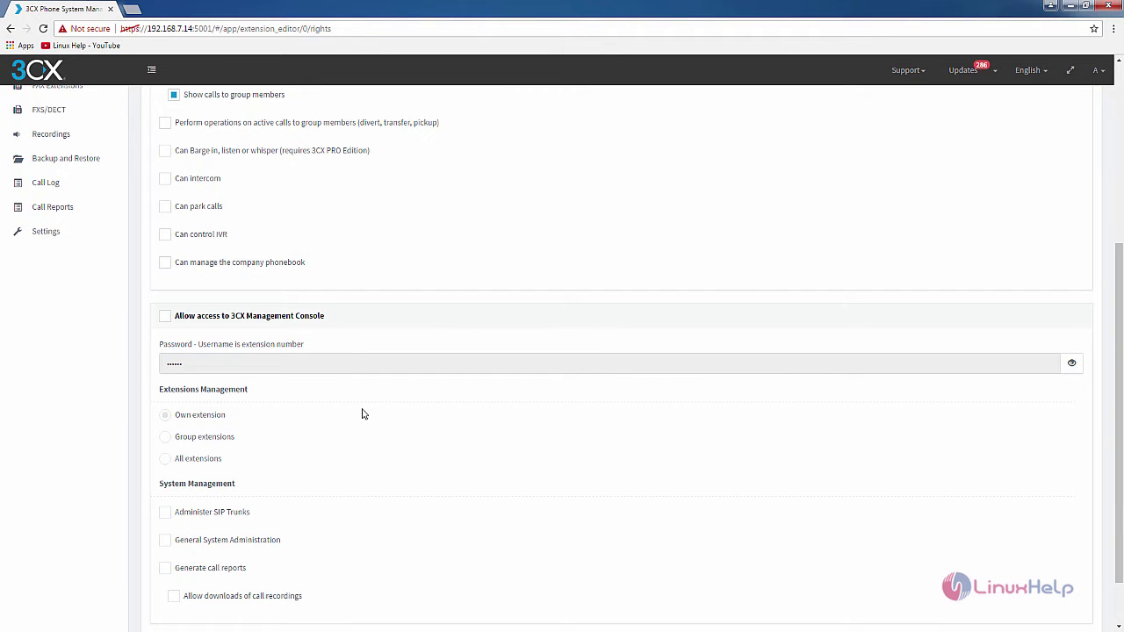
scroll(369, 413, "up", 5)
left_click(563, 160)
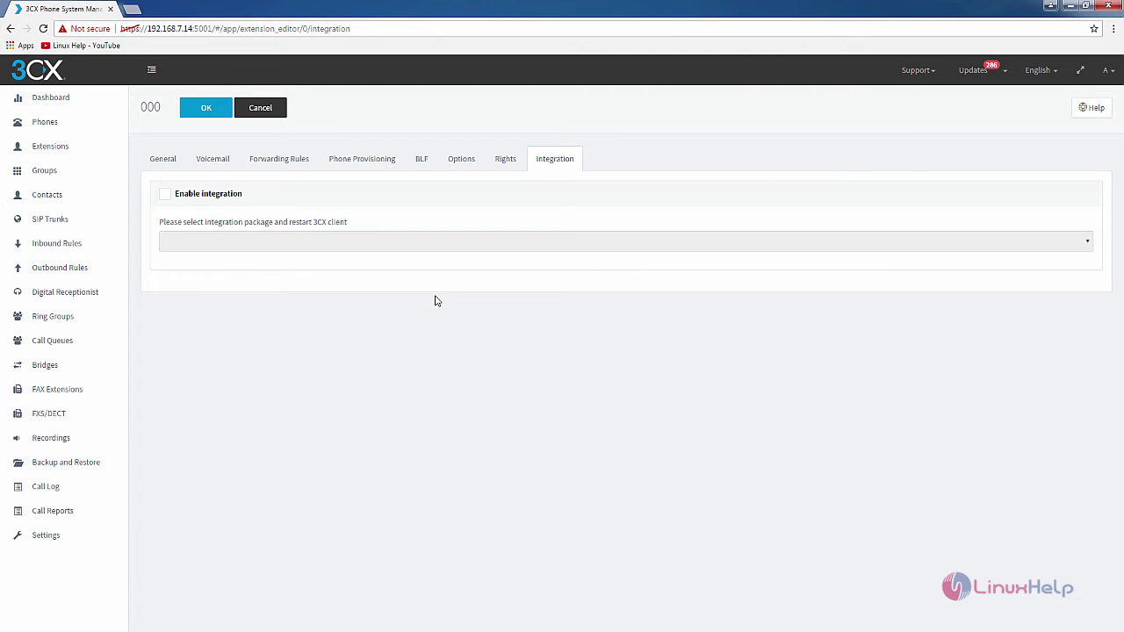
left_click(204, 109)
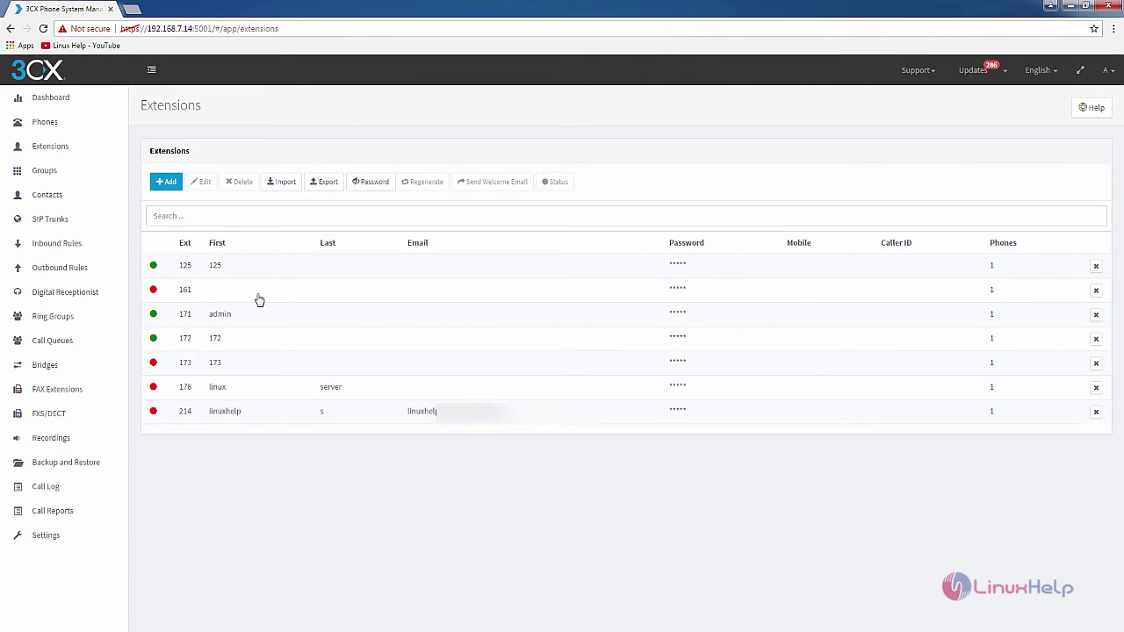
left_click(194, 296)
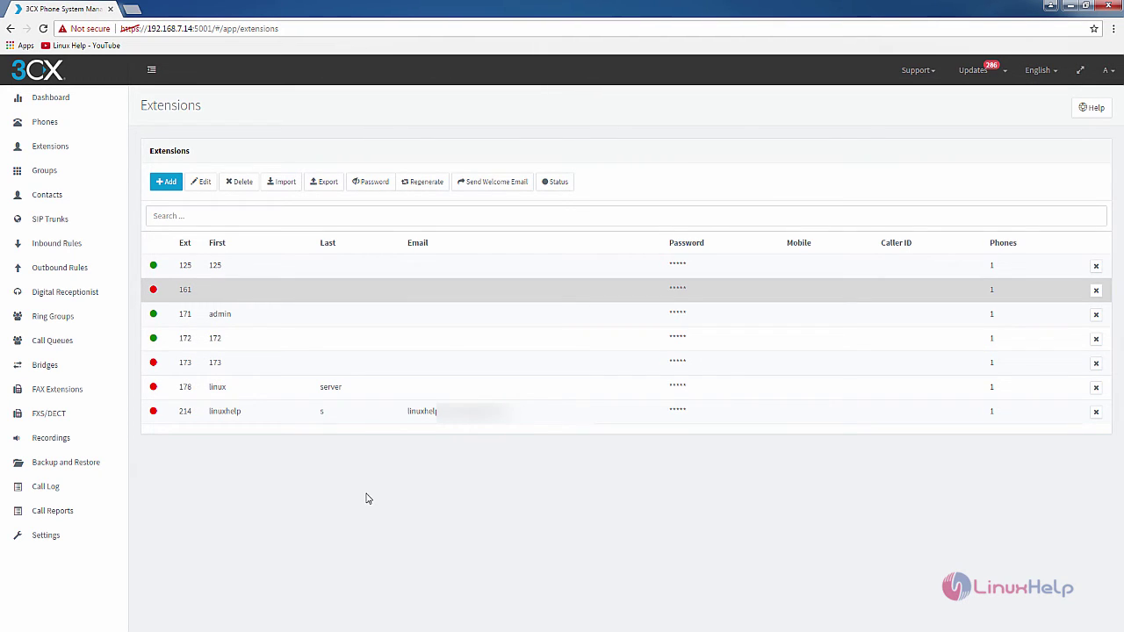